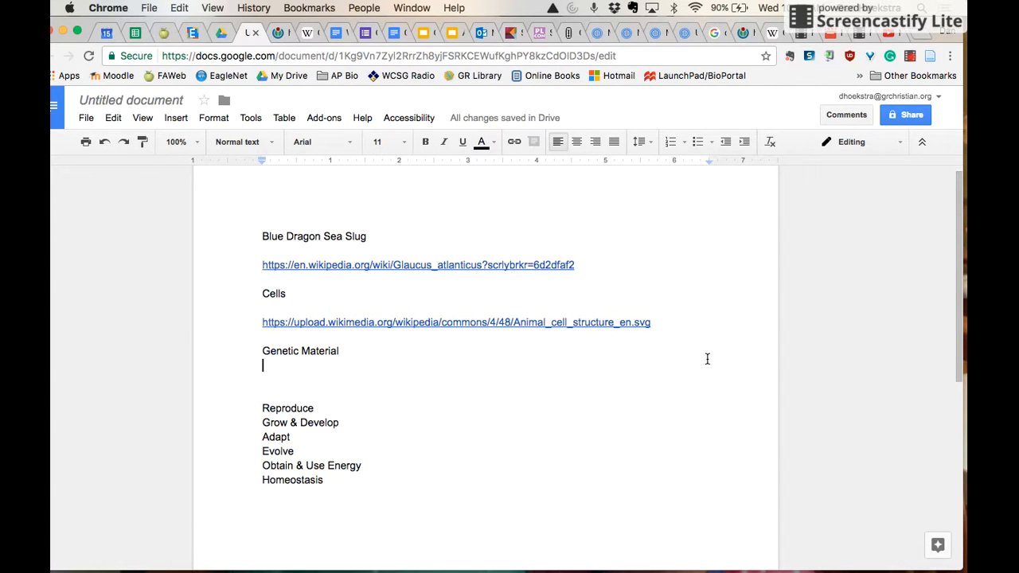
# Switch to the Prezi presentation and fill the title placeholder with "Blue Dragon Sea Slug & the Characteristics of Life"
pyautogui.click(689, 33)
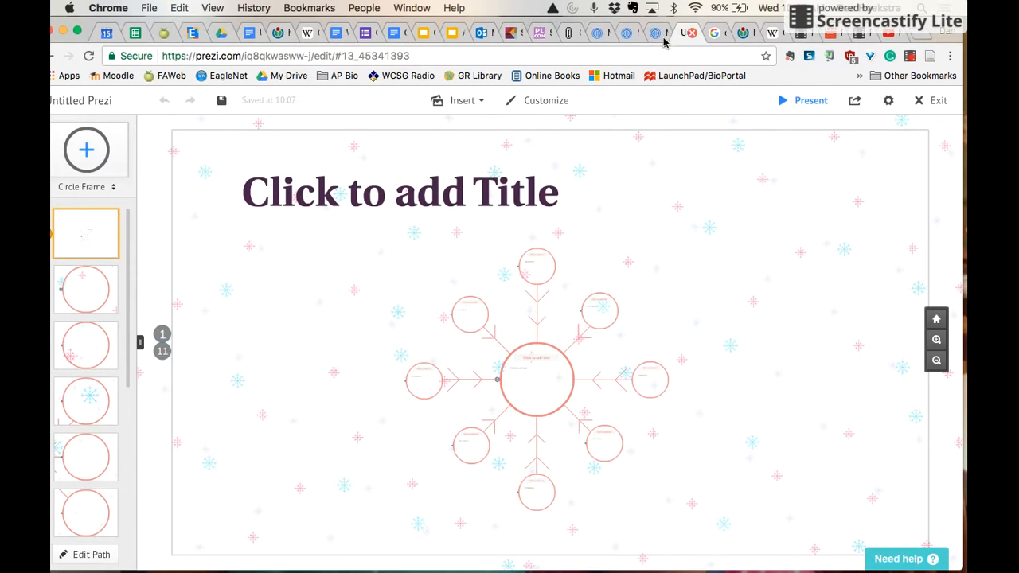
pyautogui.click(452, 195)
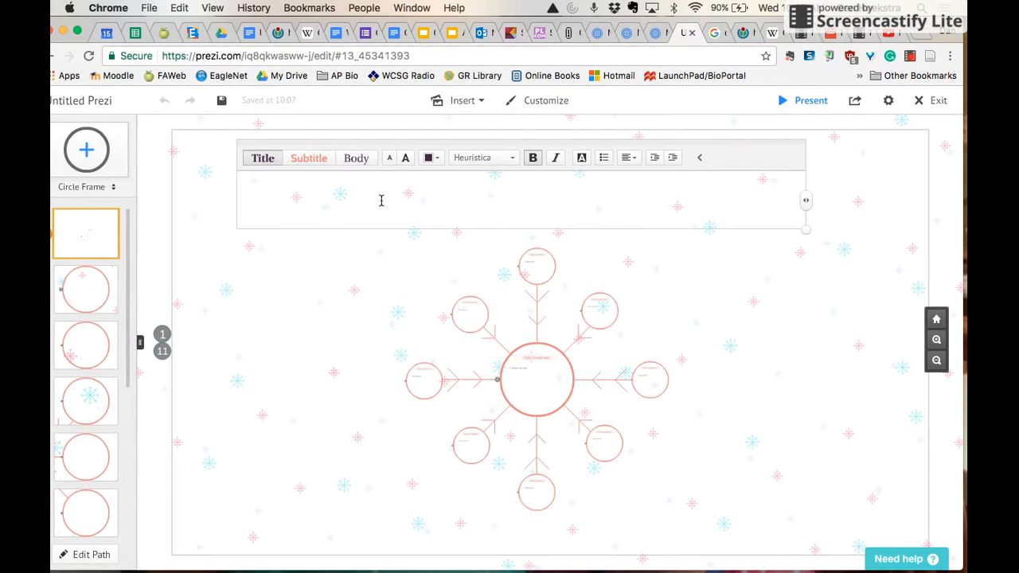
pyautogui.write('Bl')
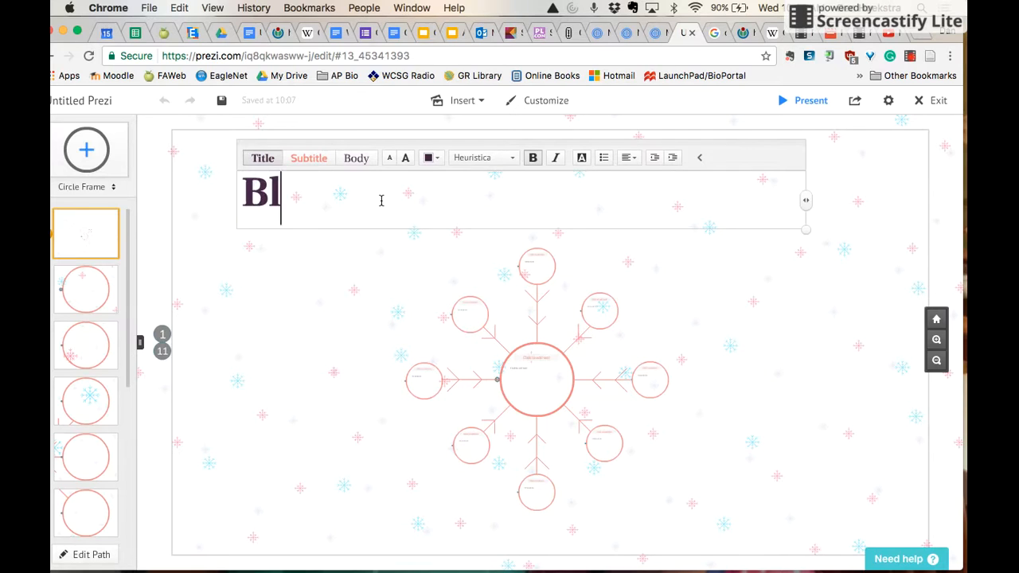
pyautogui.write('ue Sea S')
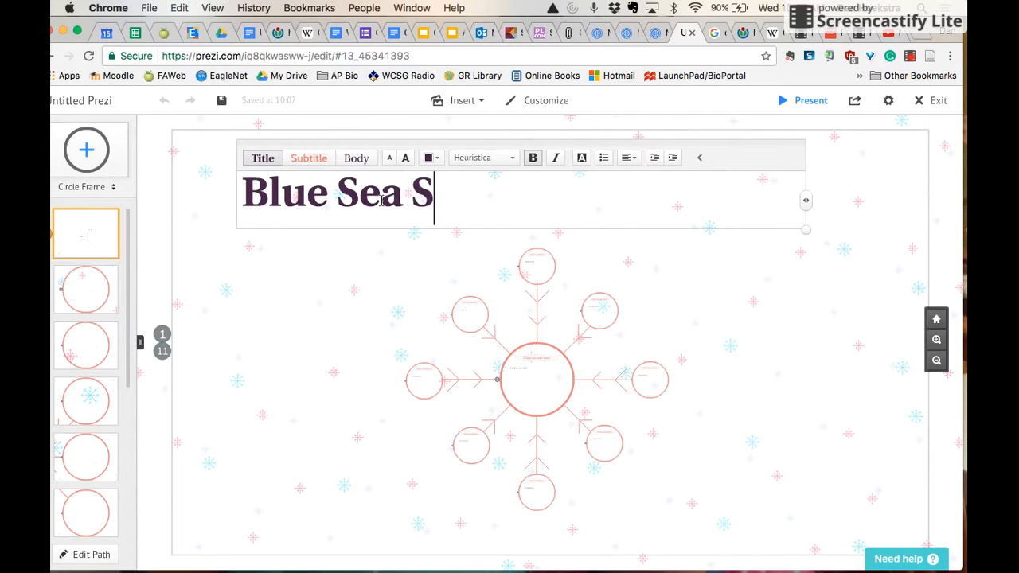
pyautogui.press('BackSpace')
pyautogui.press('BackSpace')
pyautogui.press('BackSpace')
pyautogui.press('BackSpace')
pyautogui.press('BackSpace')
pyautogui.write('Dra')
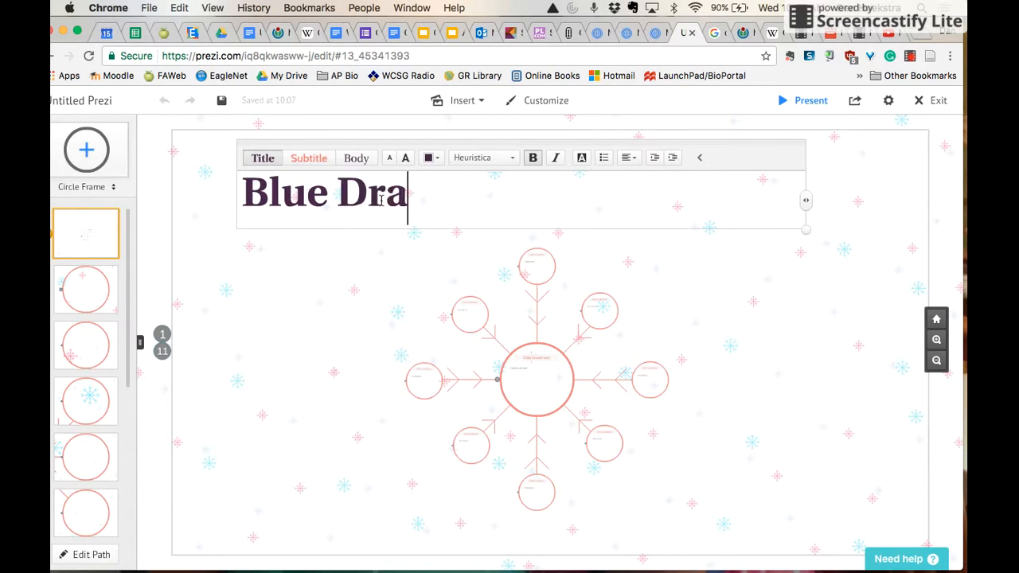
pyautogui.write('gon Sea S')
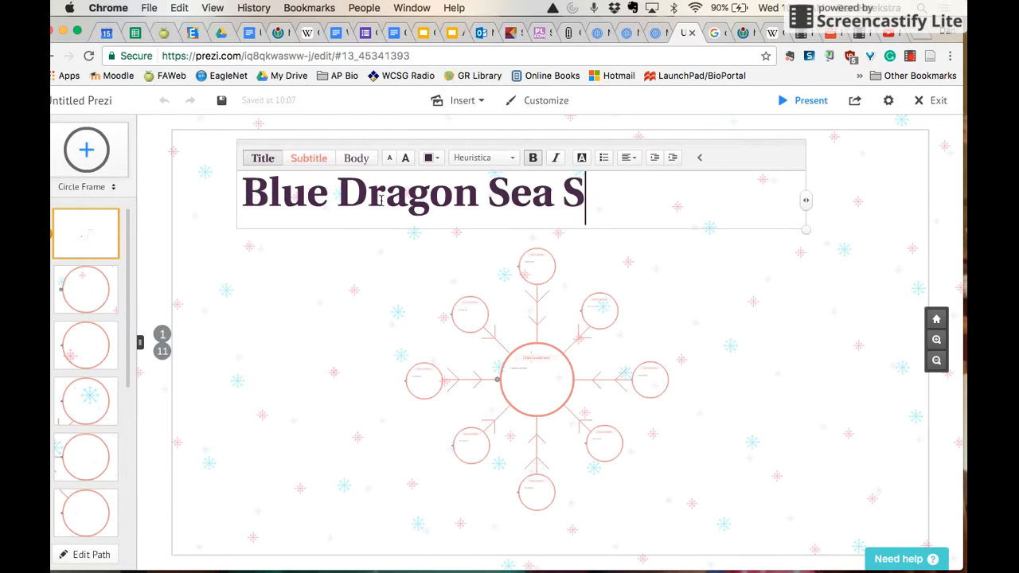
pyautogui.write('lug & the')
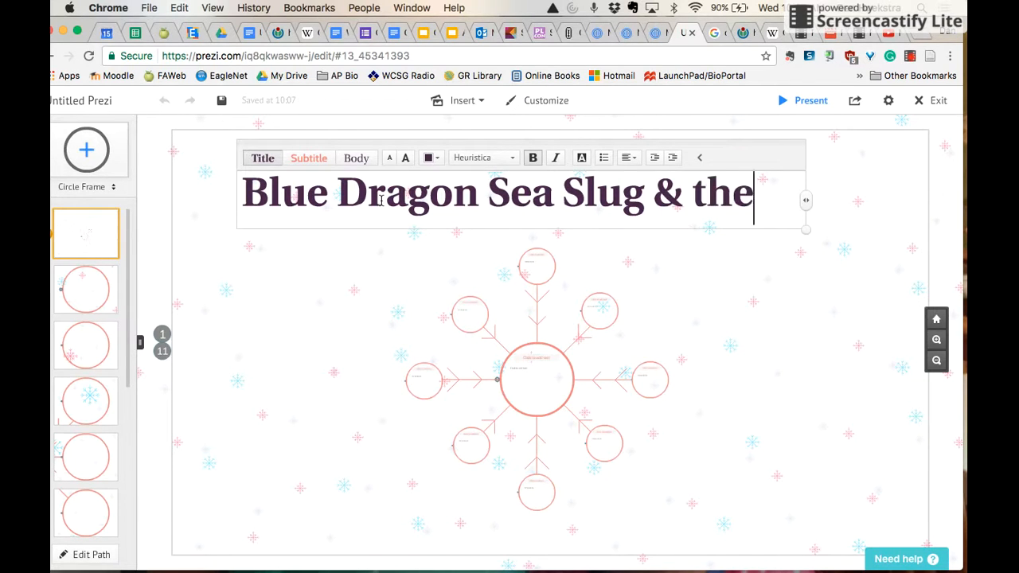
pyautogui.write(' Caha')
pyautogui.press('BackSpace')
pyautogui.press('BackSpace')
pyautogui.press('BackSpace')
pyautogui.write('haracteristic')
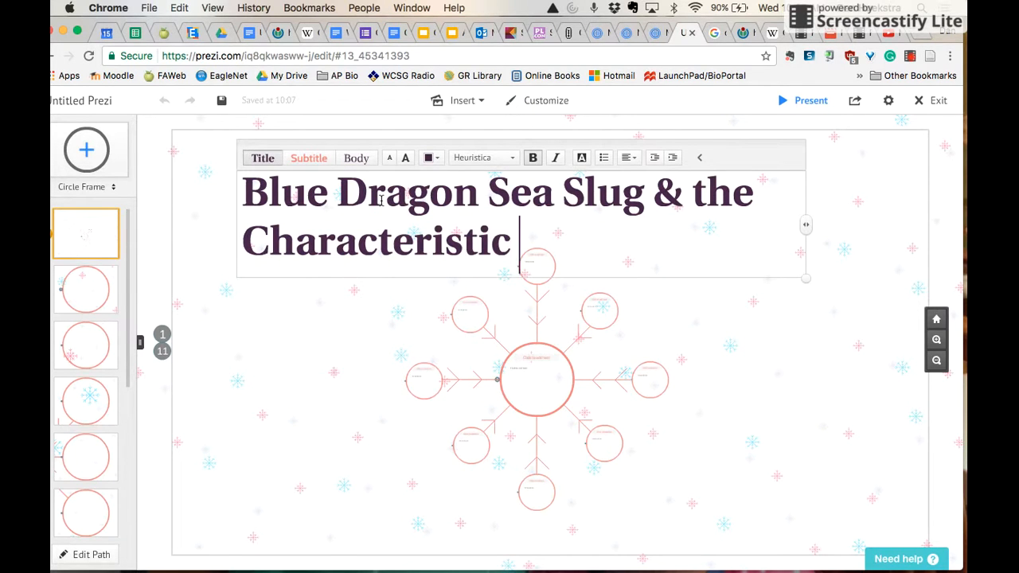
pyautogui.press('BackSpace')
pyautogui.write('s of Life')
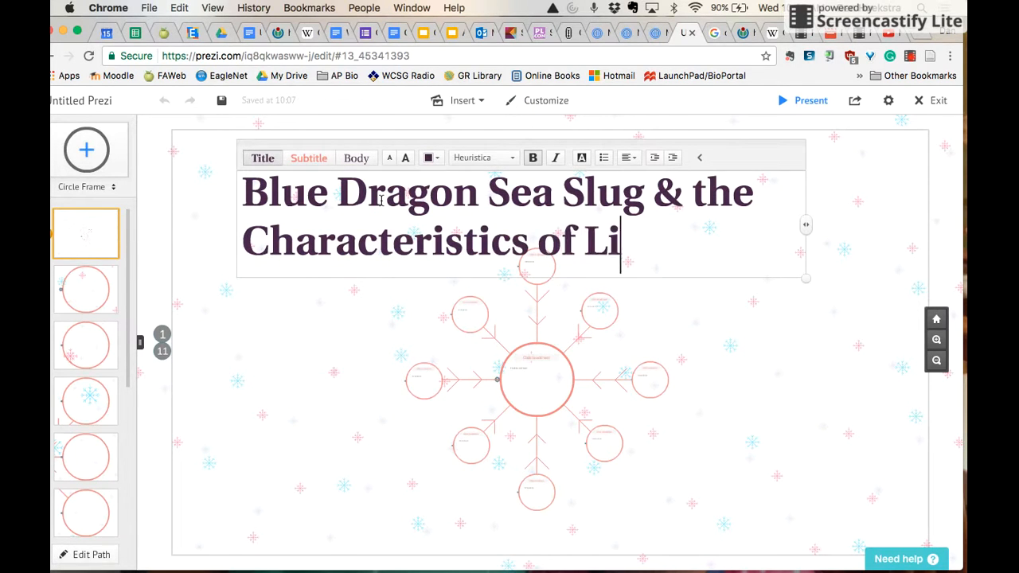
pyautogui.click(681, 308)
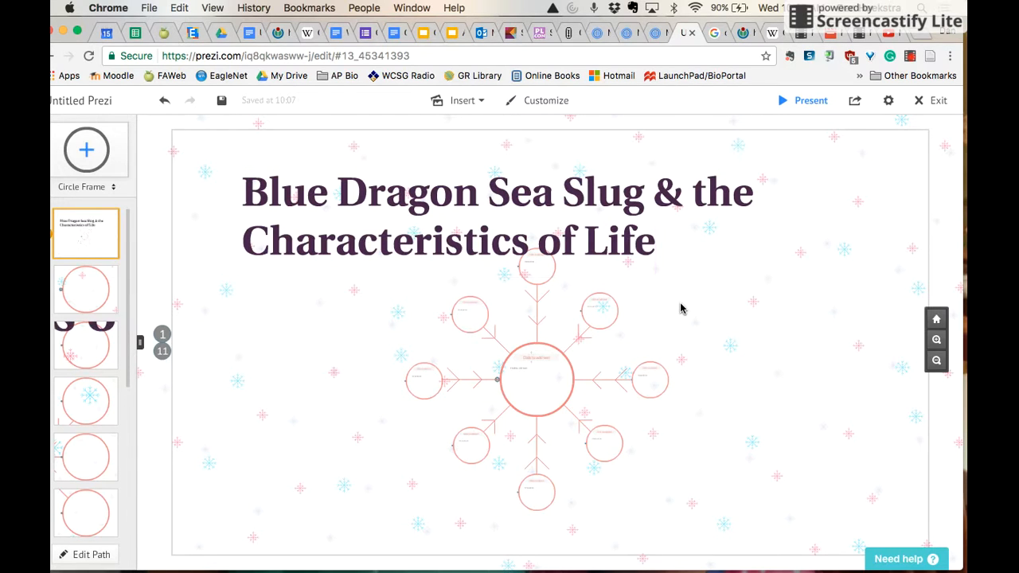
# Move the title up so it clears the circle diagram, and centre-align its text
pyautogui.click(586, 212)
pyautogui.moveTo(520, 223); pyautogui.dragTo(542, 199)
pyautogui.click(564, 215)
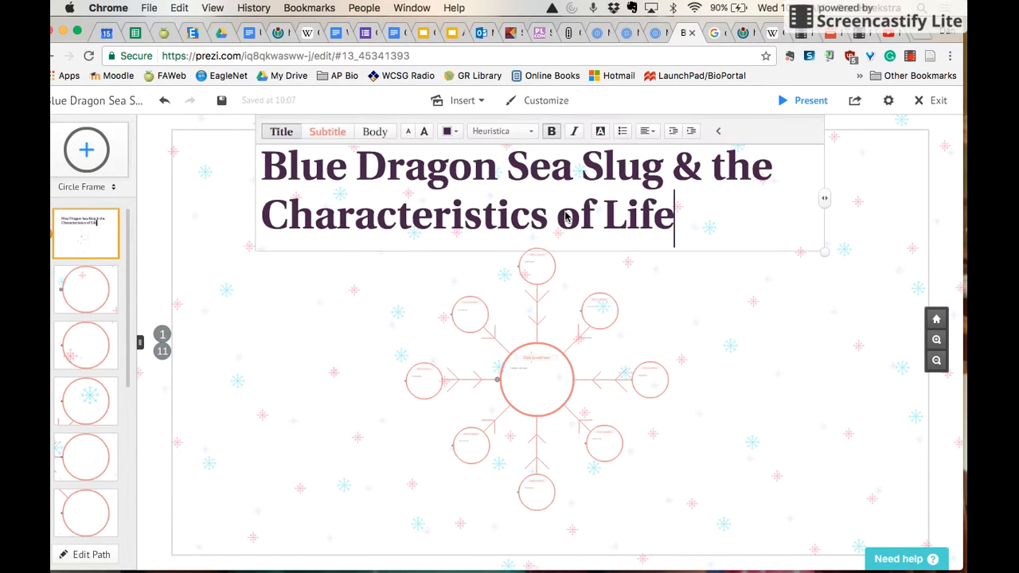
pyautogui.click(647, 132)
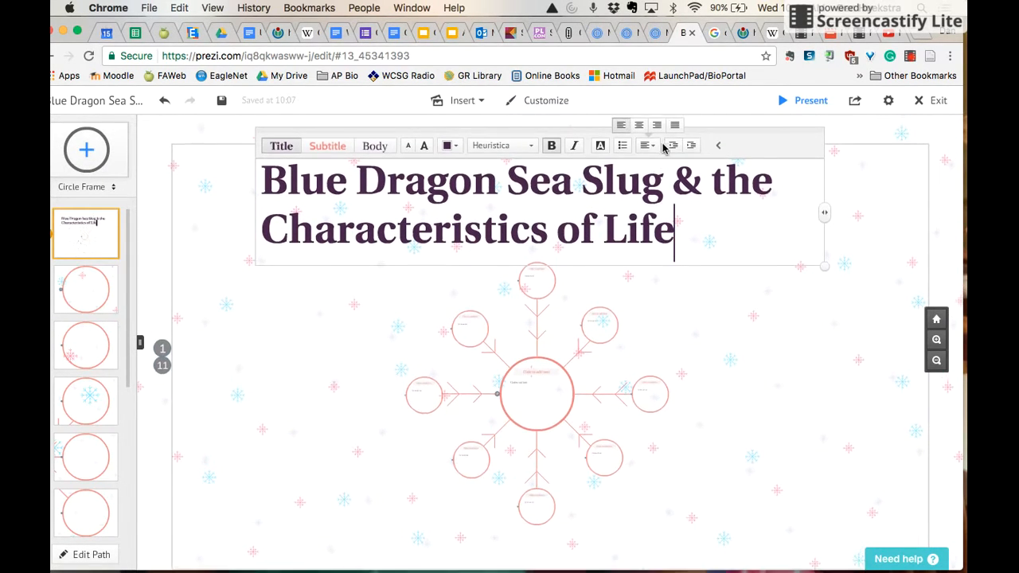
pyautogui.click(639, 127)
pyautogui.click(734, 288)
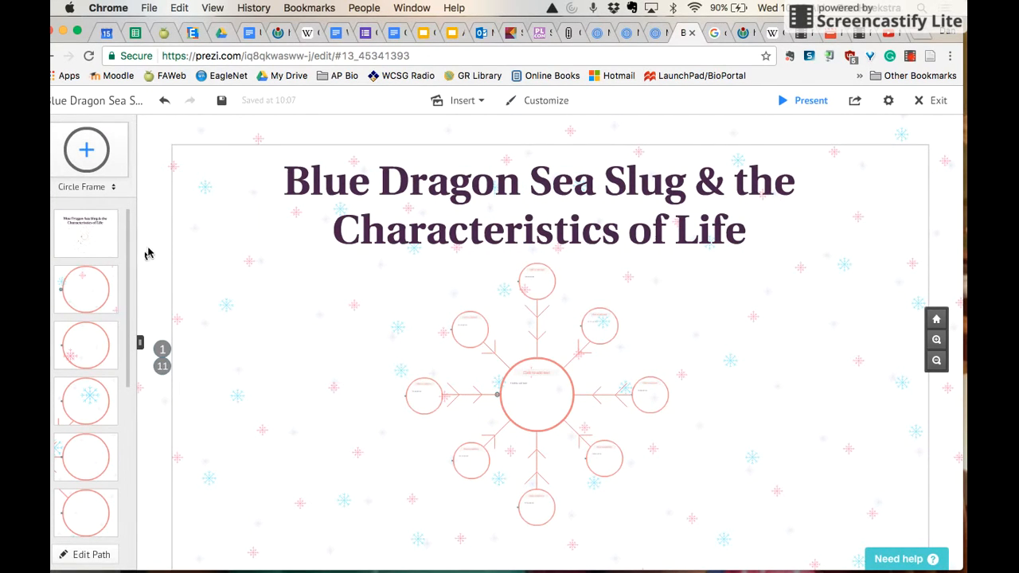
# Step through the presentation's path points from the overview to see their order, and return to the overview
pyautogui.click(90, 250)
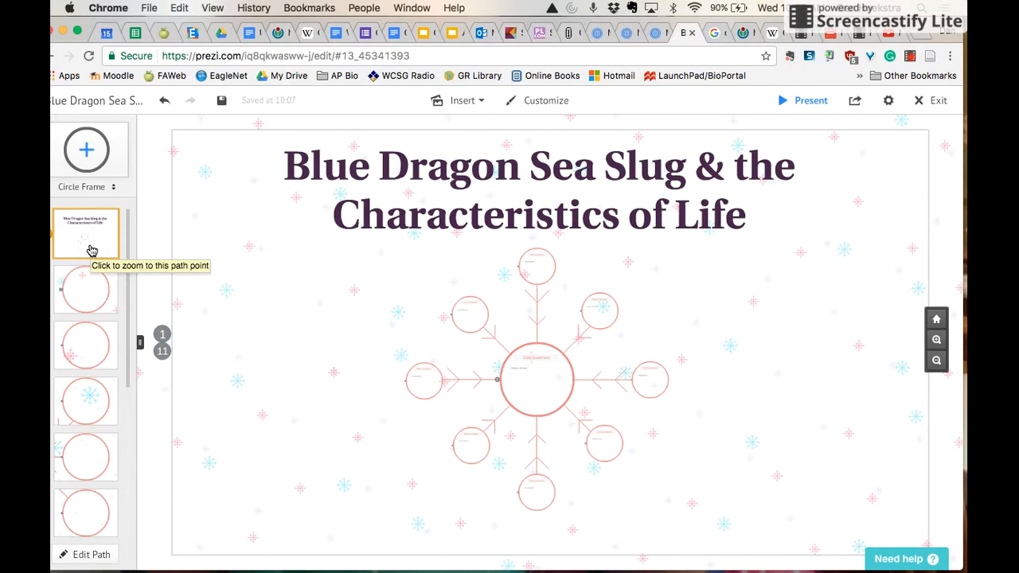
pyautogui.click(103, 241)
pyautogui.press('Right')
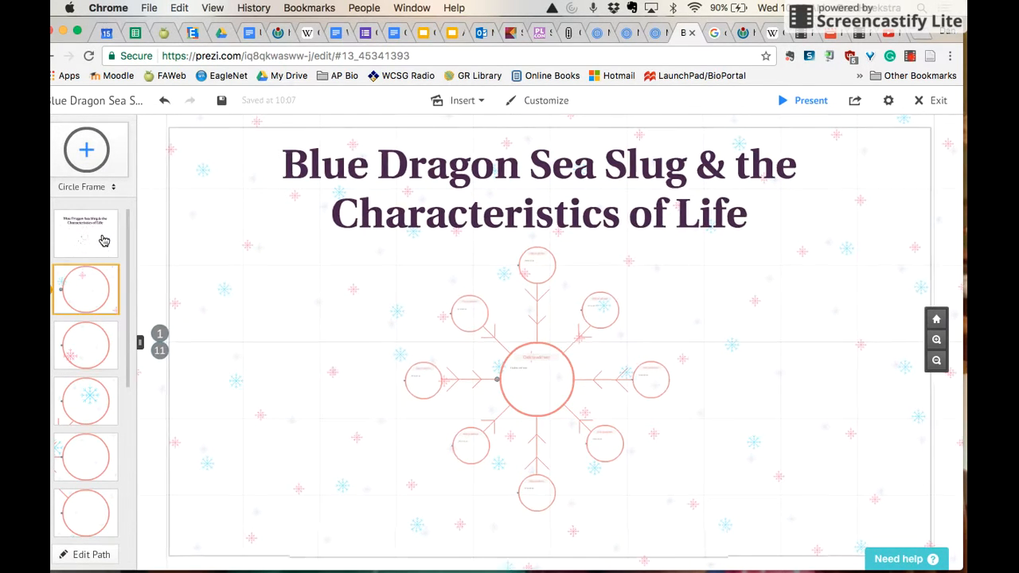
pyautogui.press('Right')
pyautogui.press('Right')
pyautogui.press('Right')
pyautogui.press('Right')
pyautogui.press('Right')
pyautogui.press('Right')
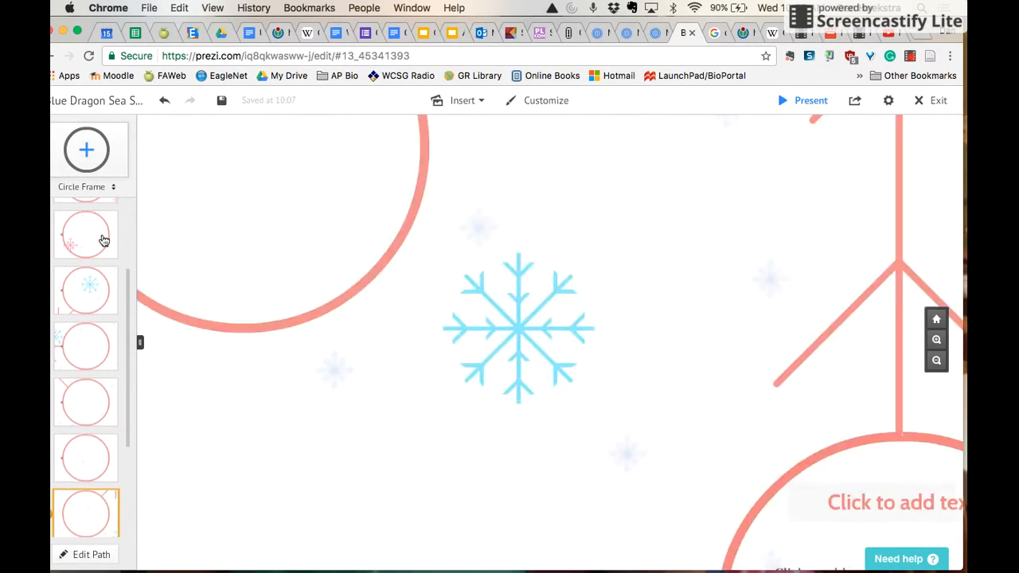
pyautogui.press('Home')
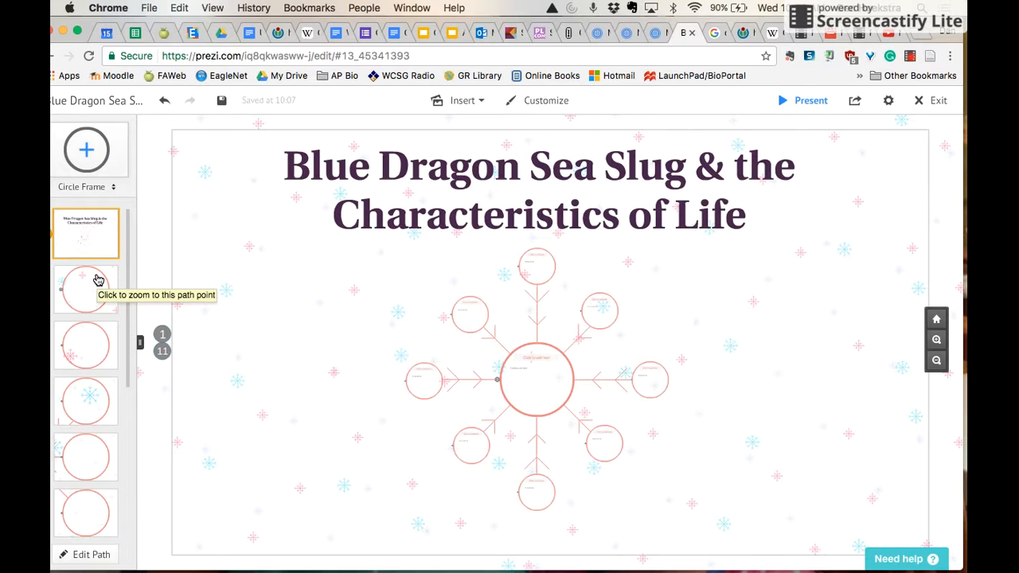
# Zoom to the central circle frame and enter "Blue Dragon Sea Slug" as its subtitle
pyautogui.click(98, 280)
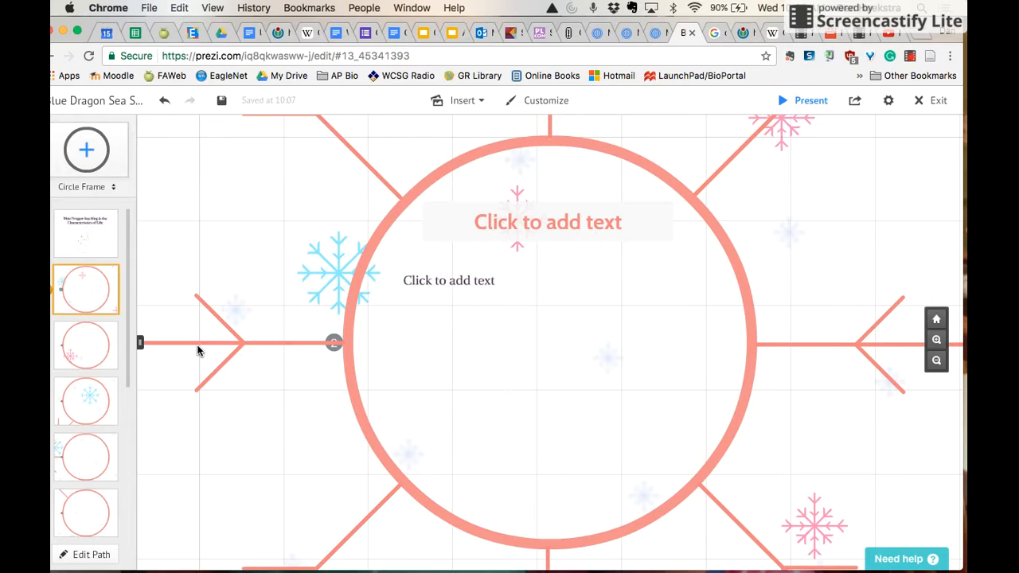
pyautogui.click(546, 219)
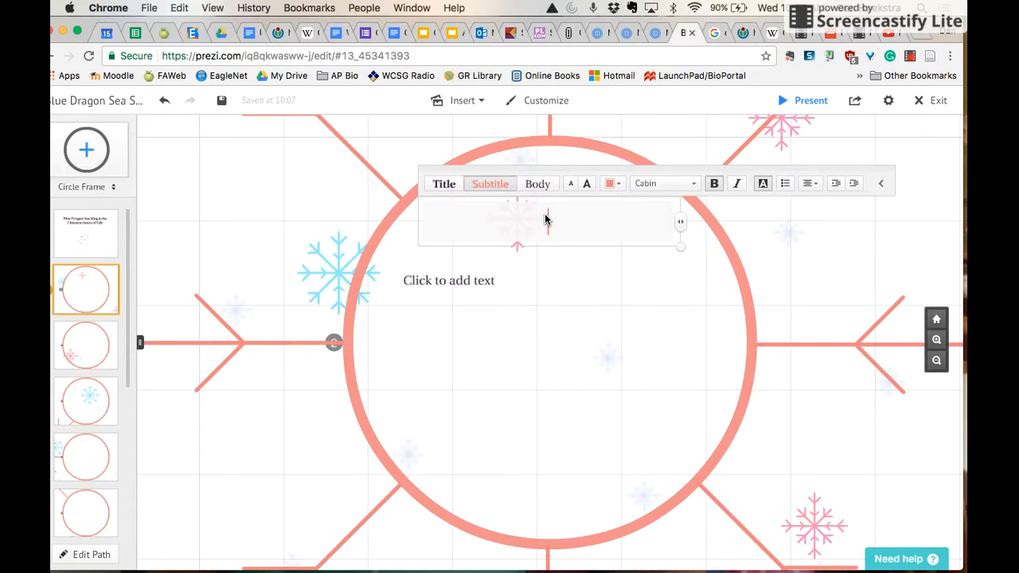
pyautogui.write('Blue Dragon Sea Slu')
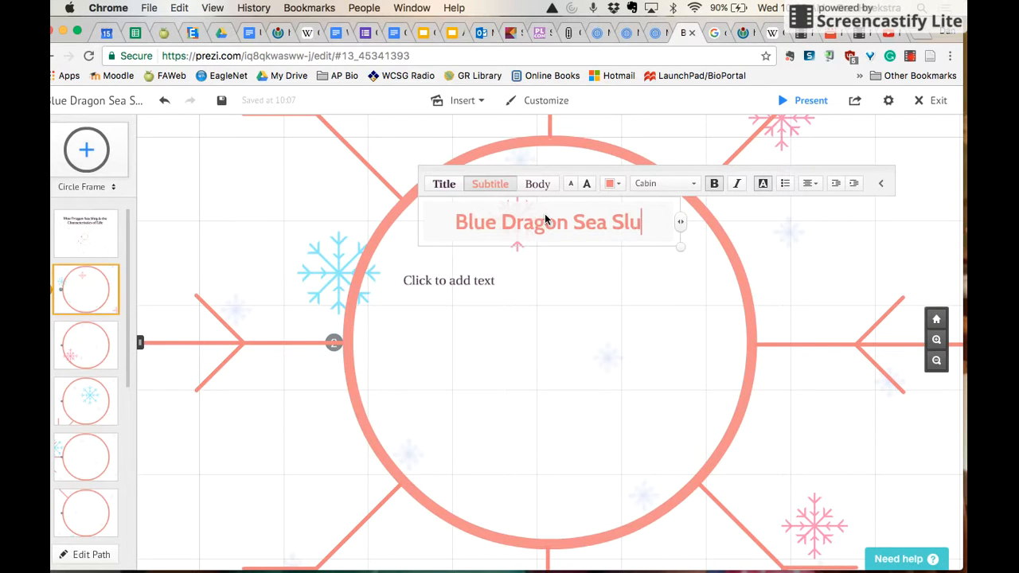
pyautogui.write('g')
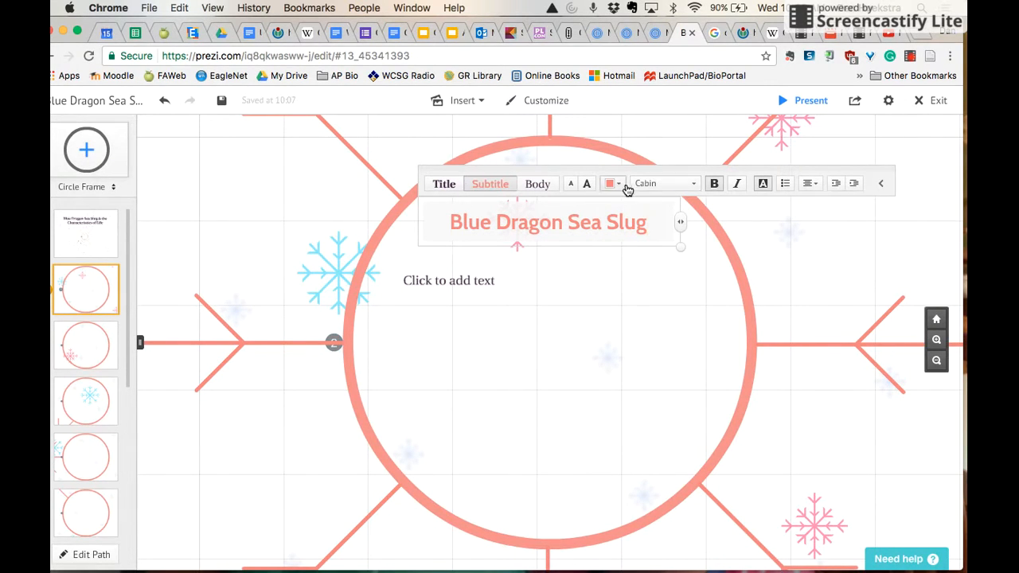
pyautogui.click(586, 288)
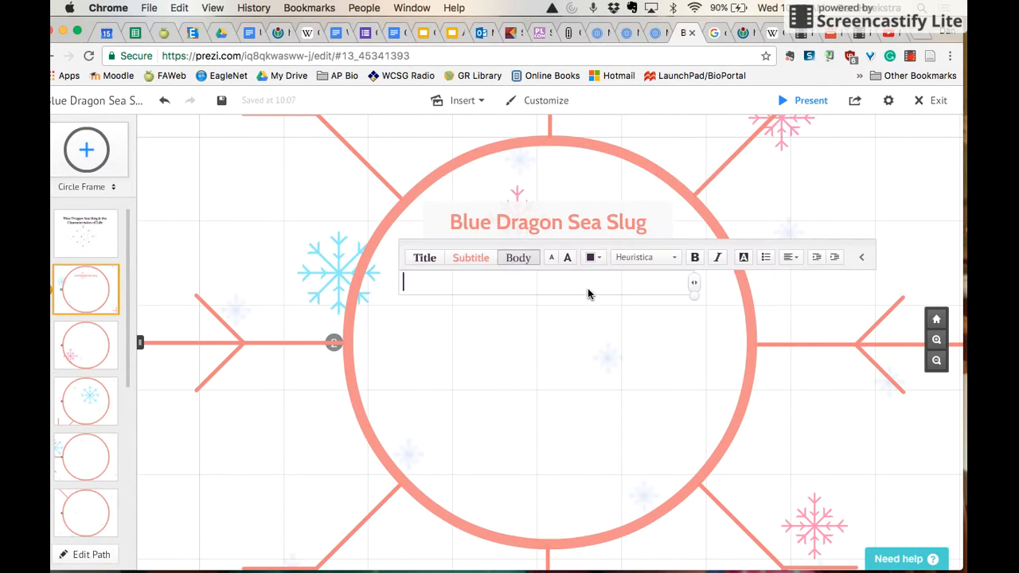
pyautogui.click(565, 326)
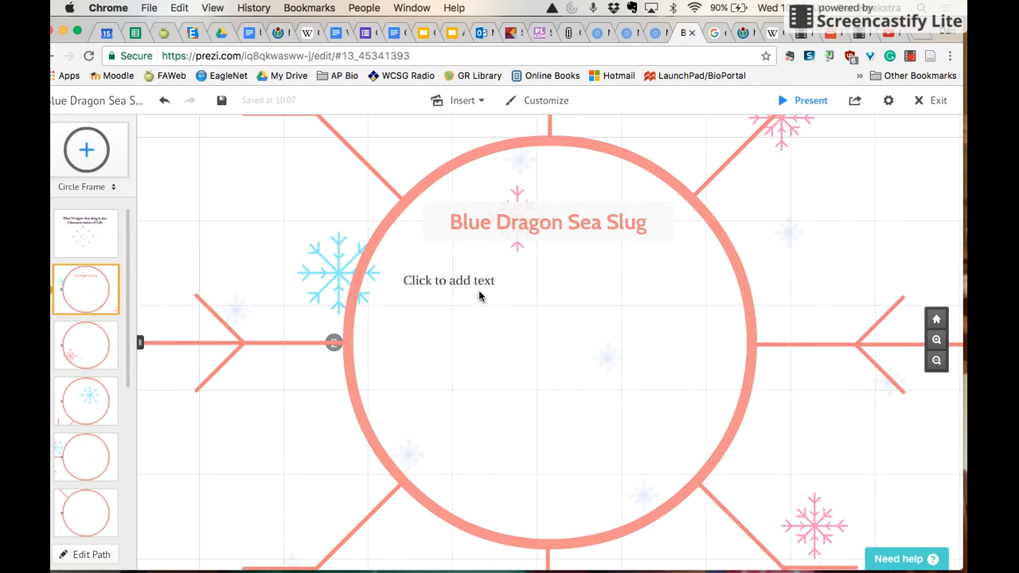
pyautogui.click(499, 278)
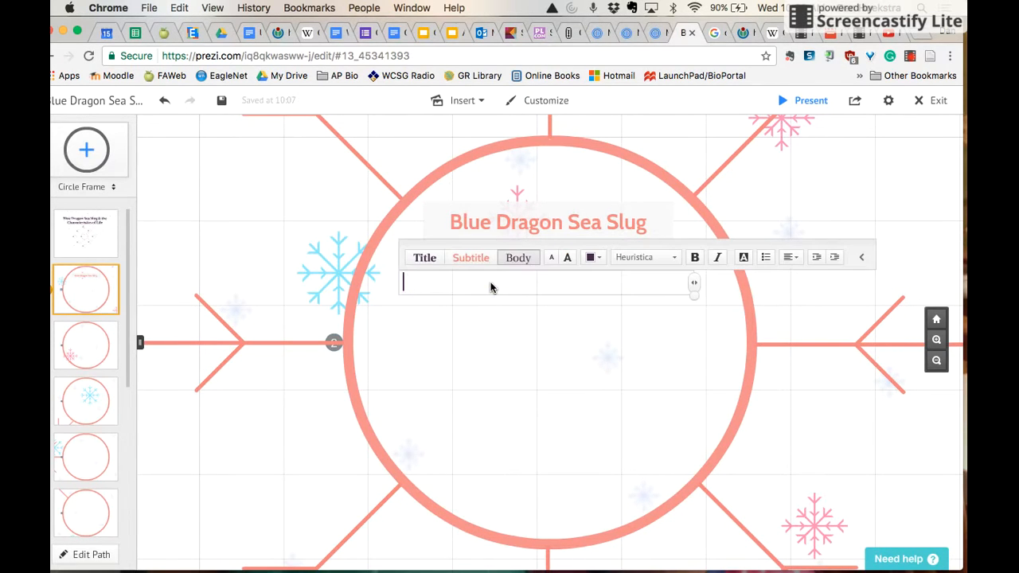
pyautogui.click(462, 347)
pyautogui.click(486, 376)
pyautogui.click(443, 409)
pyautogui.click(442, 409)
pyautogui.click(478, 325)
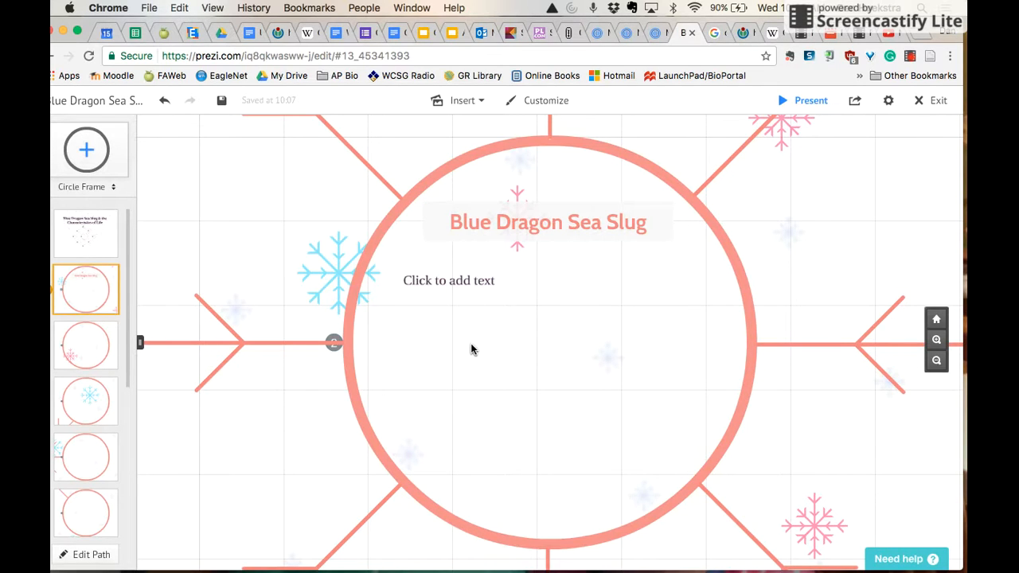
# Look over the Glaucus atlanticus Wikipedia article for sea slug pictures
pyautogui.click(469, 102)
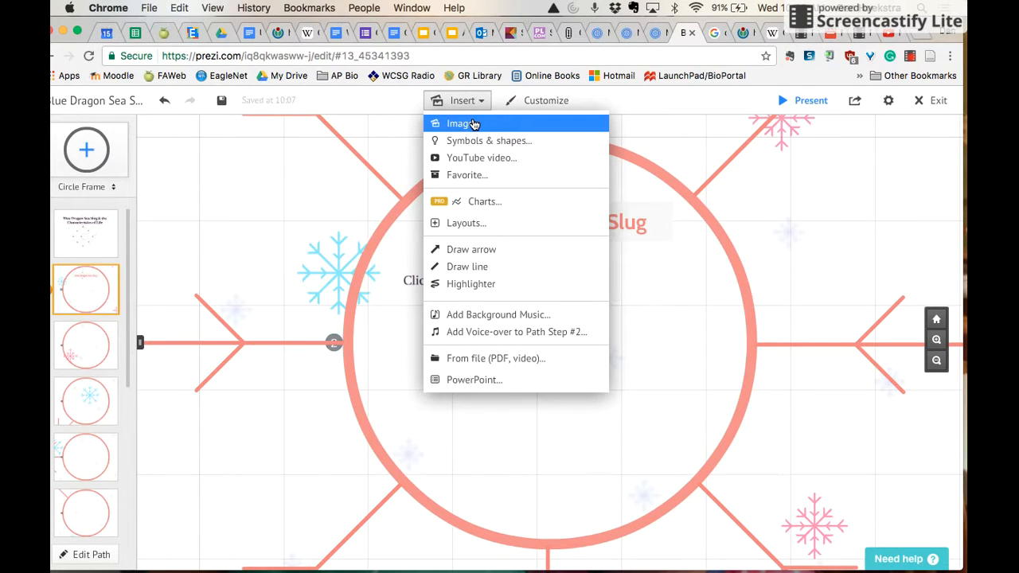
pyautogui.click(772, 32)
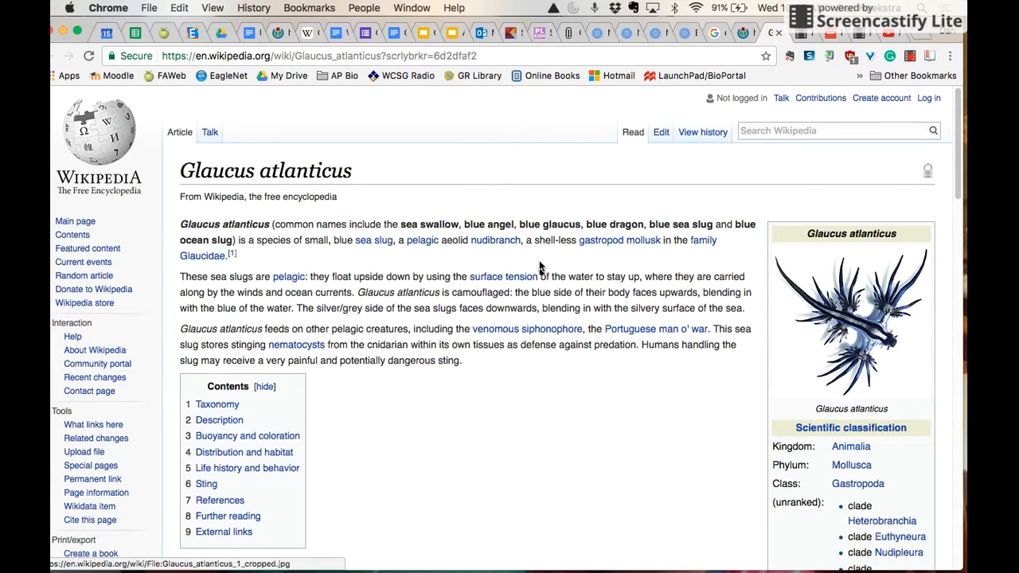
pyautogui.scroll(-3, 539, 276)
pyautogui.scroll(-3, 538, 275)
pyautogui.scroll(6, 539, 275)
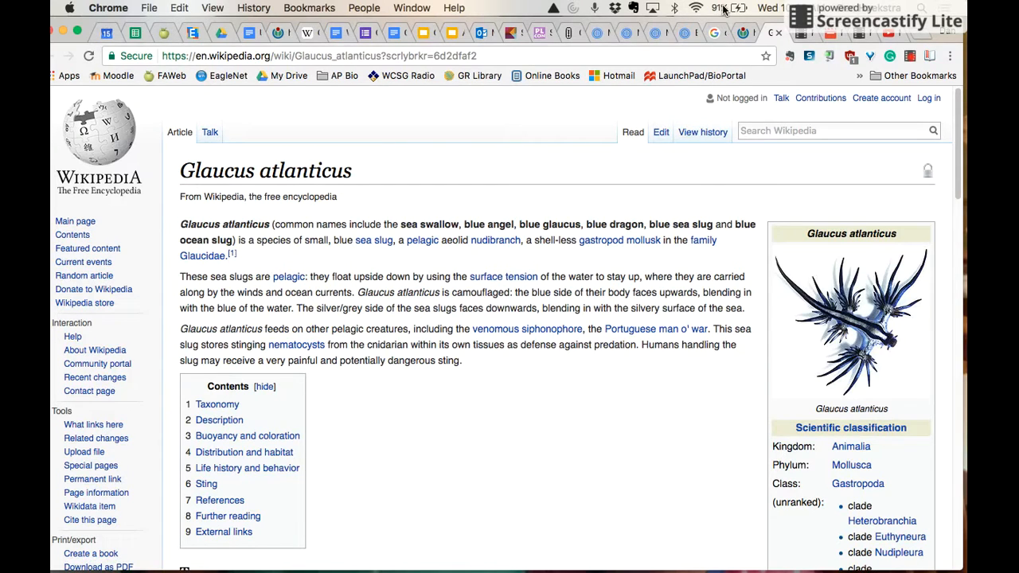
# Search Google Images for "blue dragon sea slug", replacing the earlier cells query
pyautogui.click(714, 33)
pyautogui.tripleClick(287, 127)
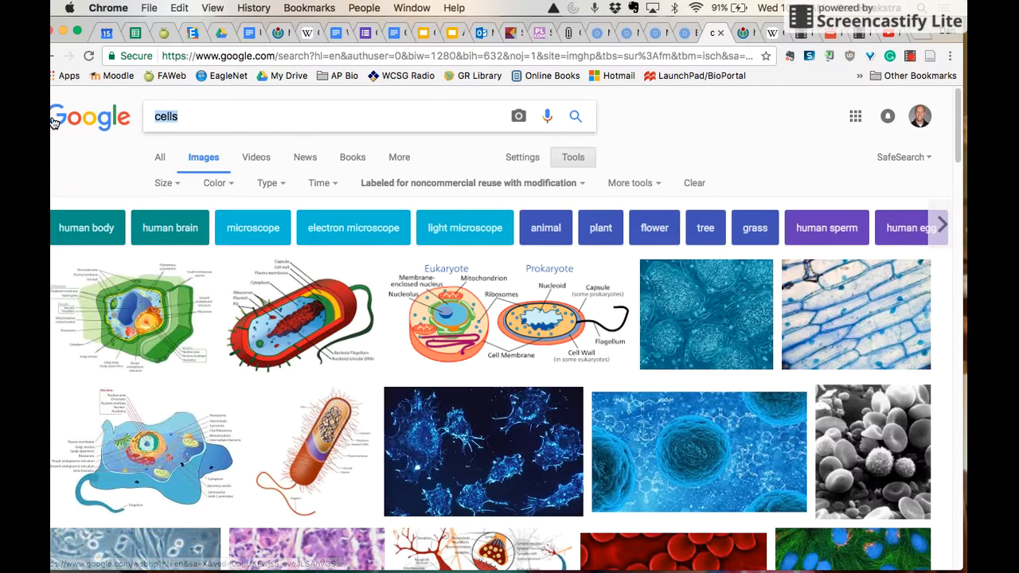
pyautogui.write('blue')
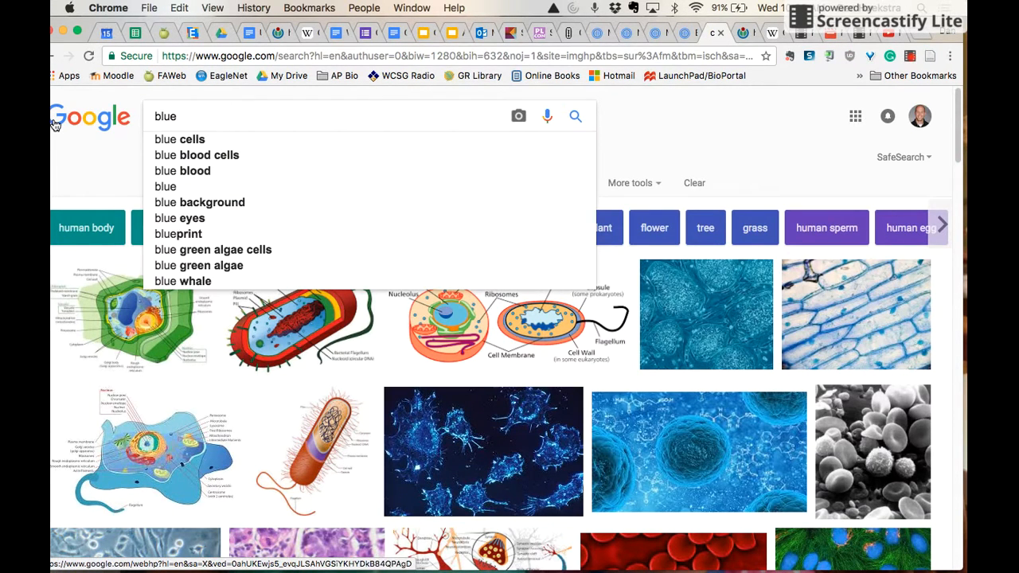
pyautogui.write(' s')
pyautogui.press('BackSpace')
pyautogui.write('dra')
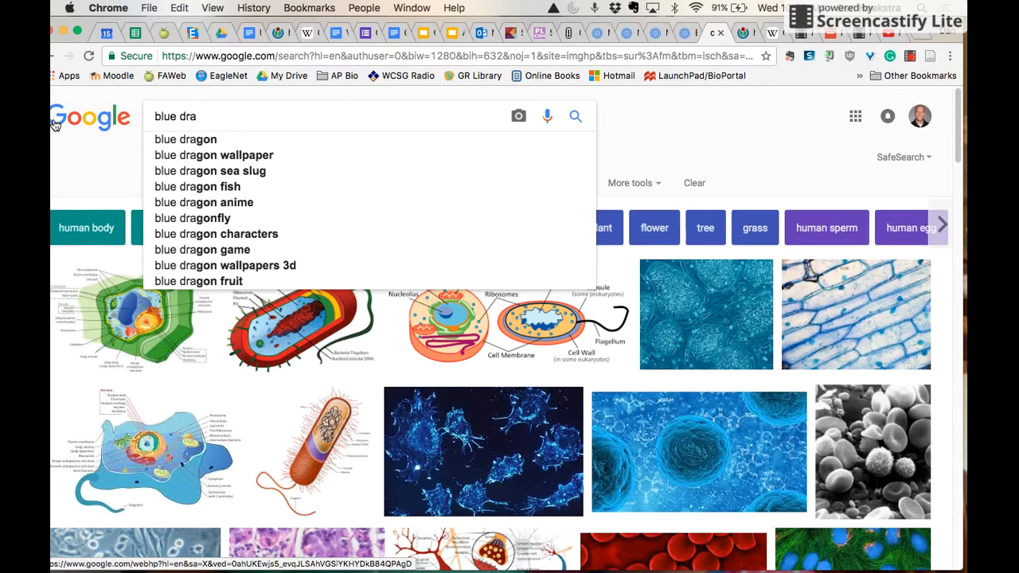
pyautogui.press('Down')
pyautogui.press('Down')
pyautogui.press('Down')
pyautogui.press('Return')
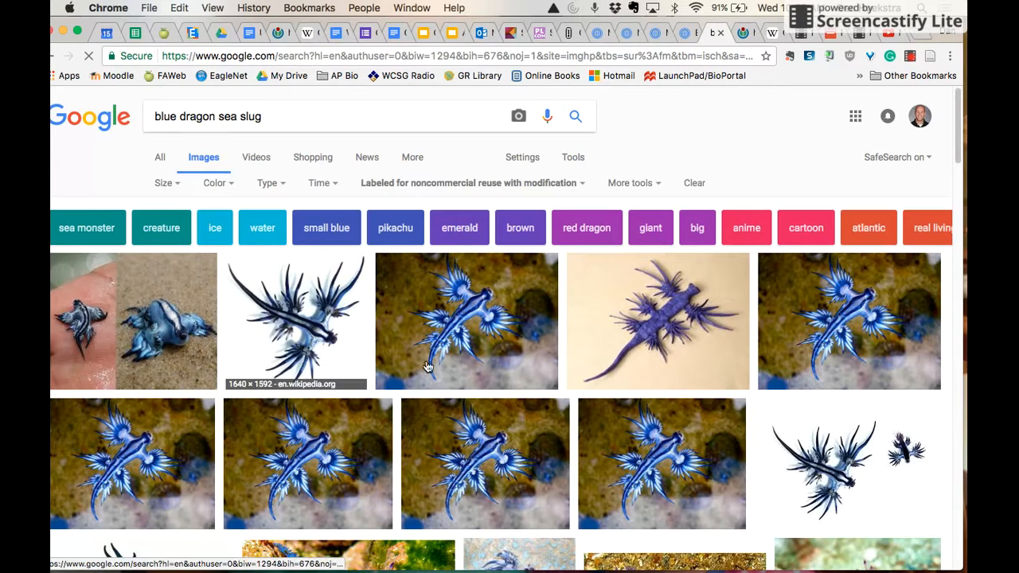
# Bring up the save options for the white-background Glaucus atlanticus image from Wikipedia, cancel them, and return to the Prezi presentation
pyautogui.click(430, 363)
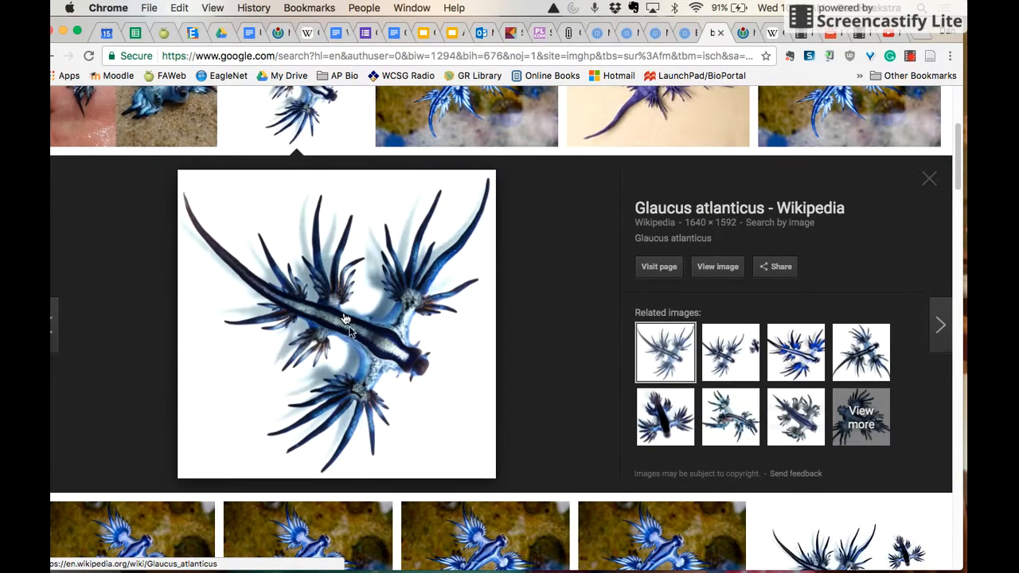
pyautogui.click(381, 387)
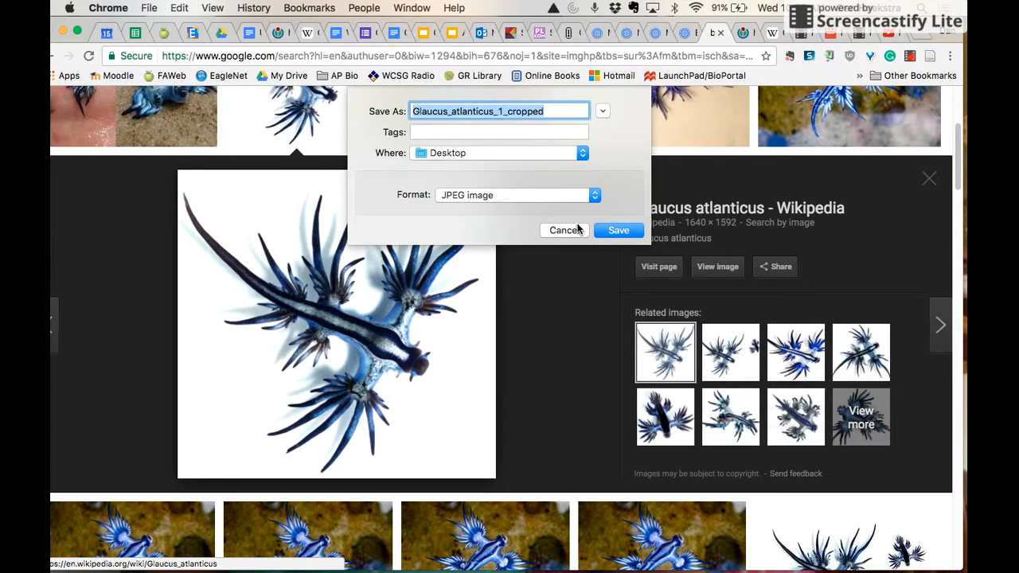
pyautogui.click(564, 230)
pyautogui.click(685, 32)
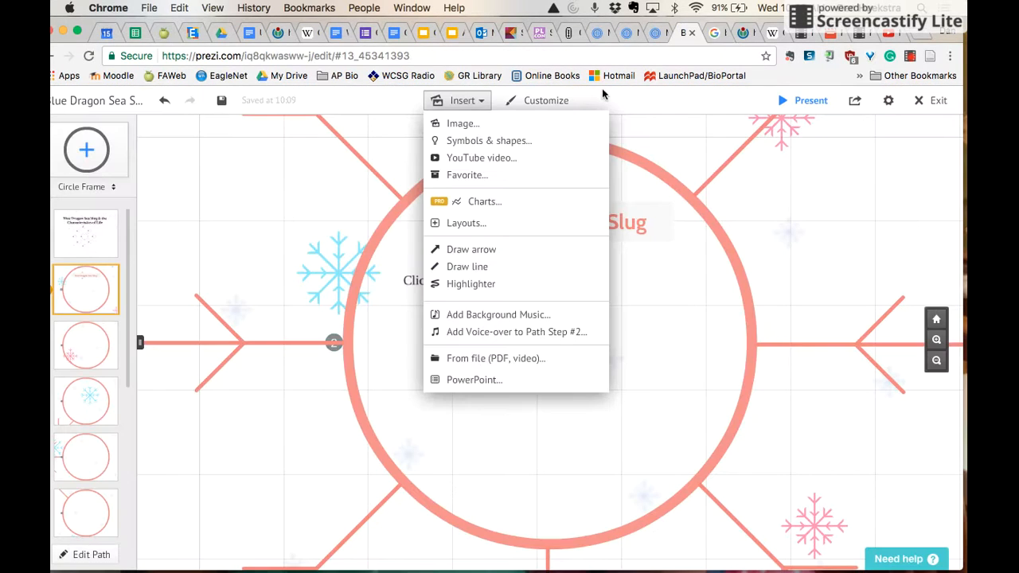
# Insert Blue Dragon 1.jpg from the Desktop into the central circle frame, enlarge it and centre it beneath the subtitle
pyautogui.click(464, 128)
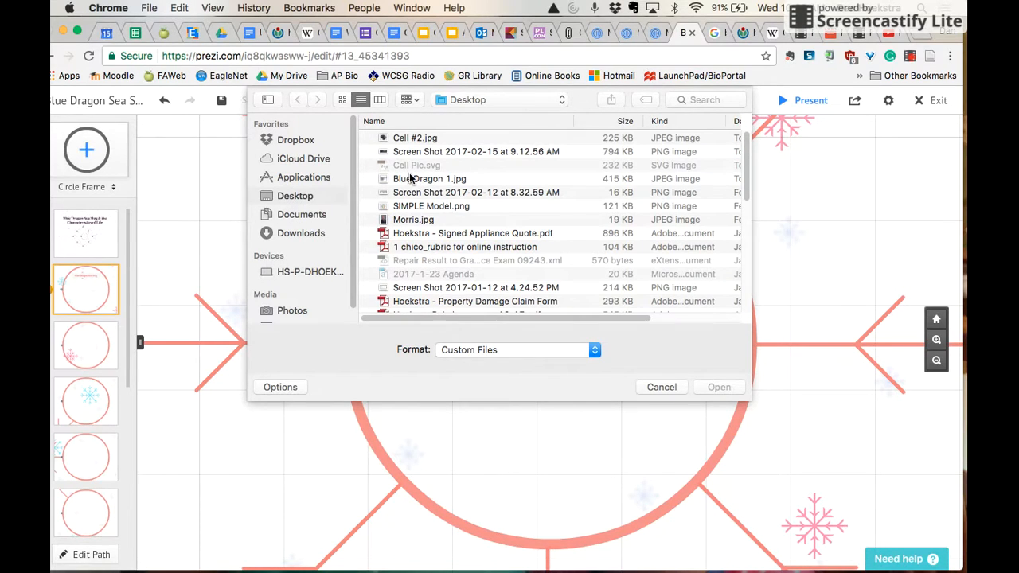
pyautogui.click(445, 180)
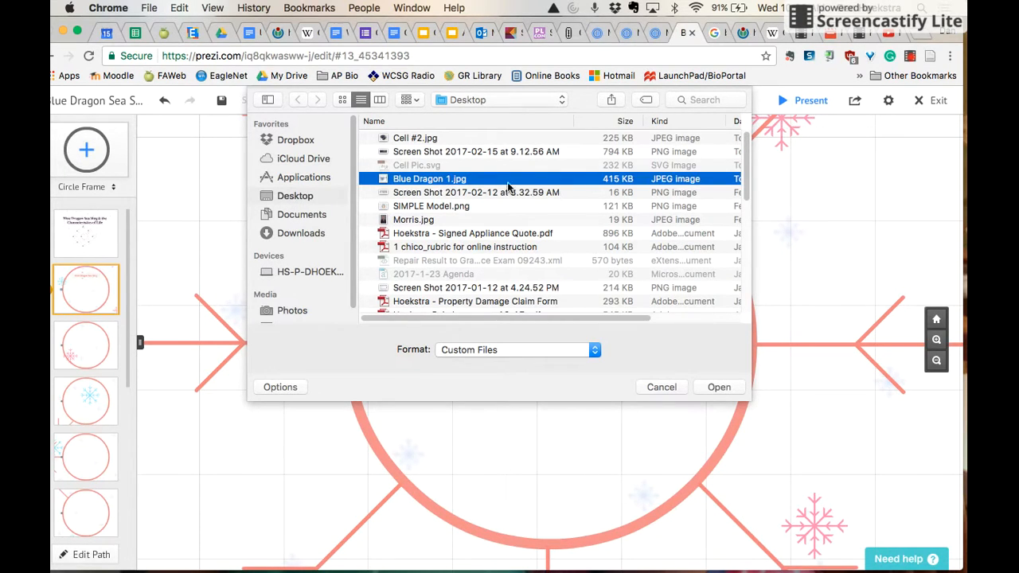
pyautogui.click(718, 386)
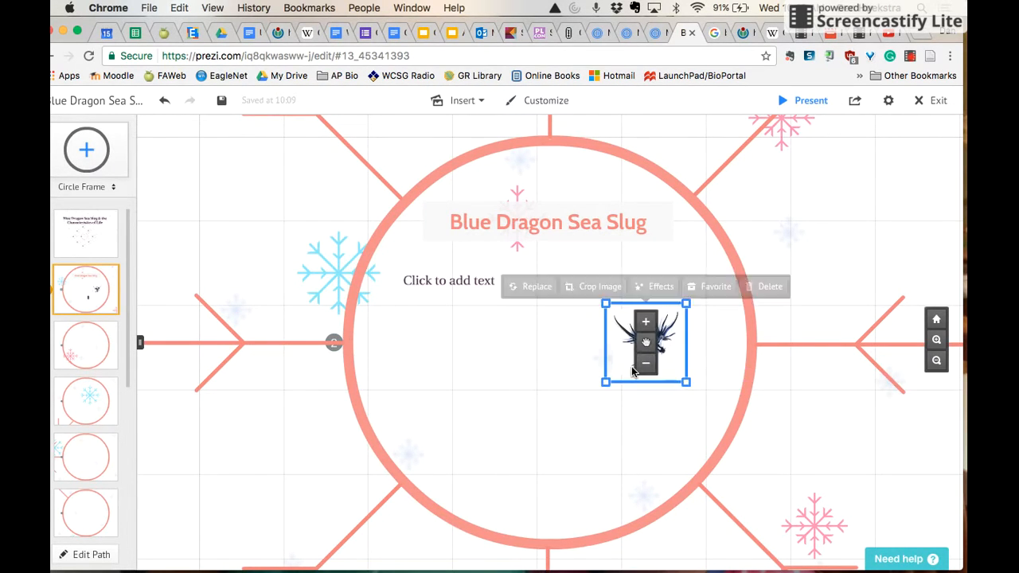
pyautogui.moveTo(606, 381); pyautogui.dragTo(575, 393)
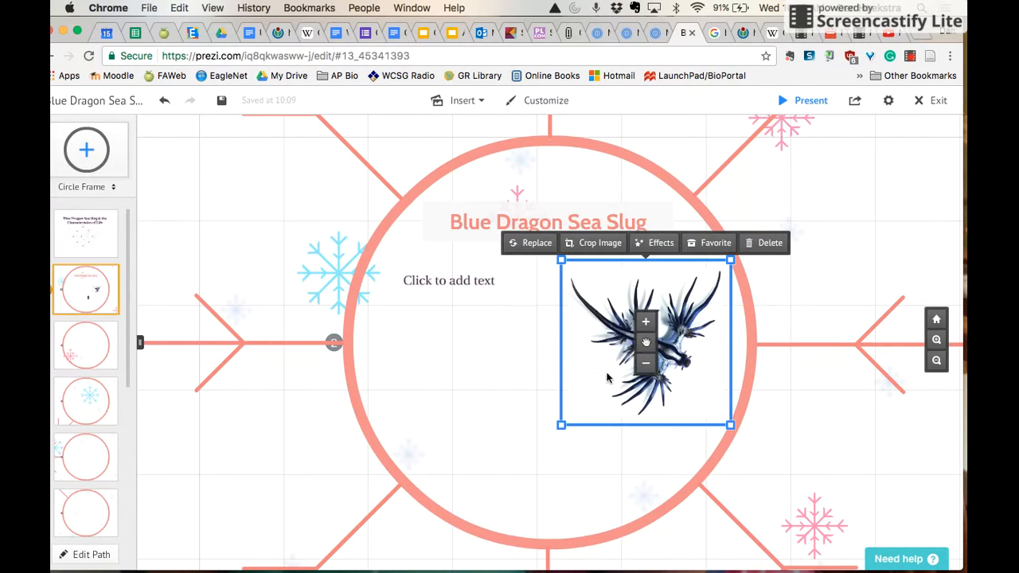
pyautogui.click(645, 322)
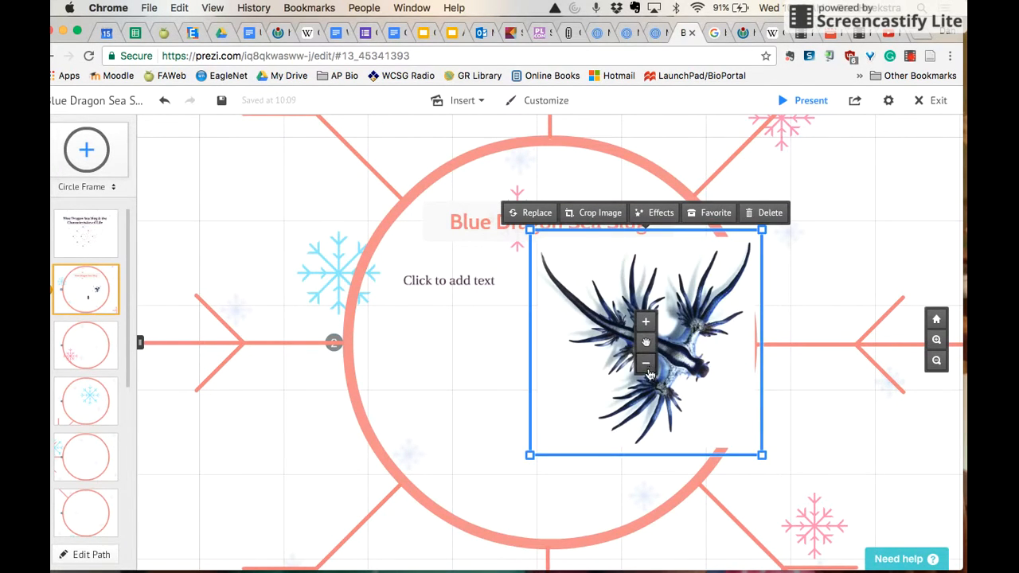
pyautogui.moveTo(647, 342); pyautogui.dragTo(551, 372)
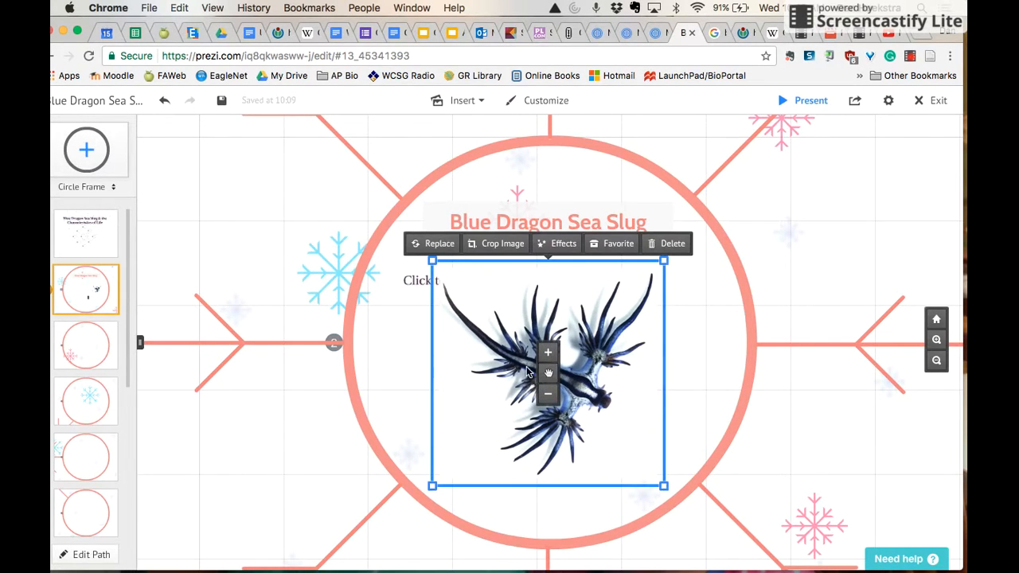
# Fine-tune the slug image's size and position so it fills the central circle just below the subtitle
pyautogui.click(411, 284)
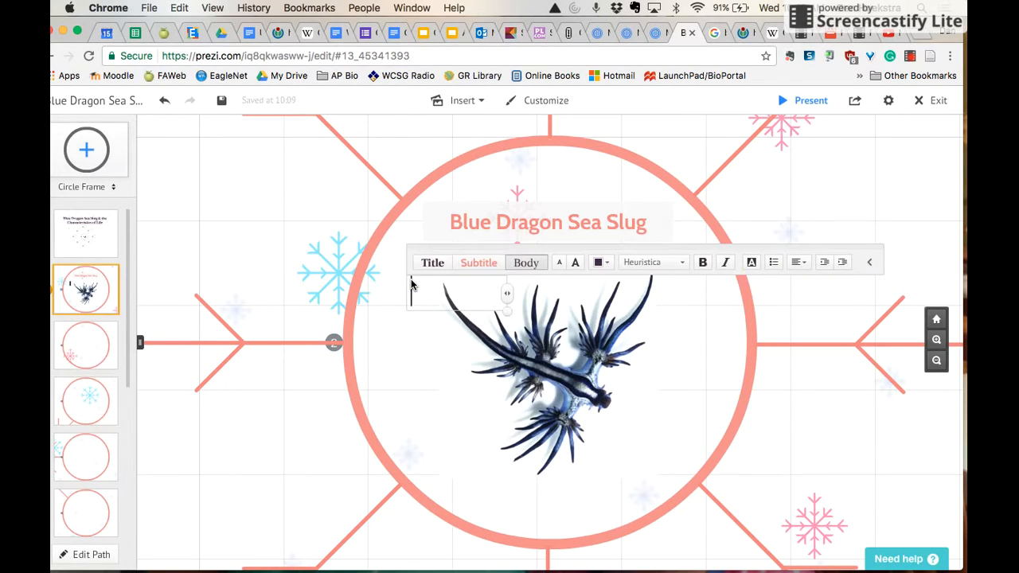
pyautogui.click(379, 316)
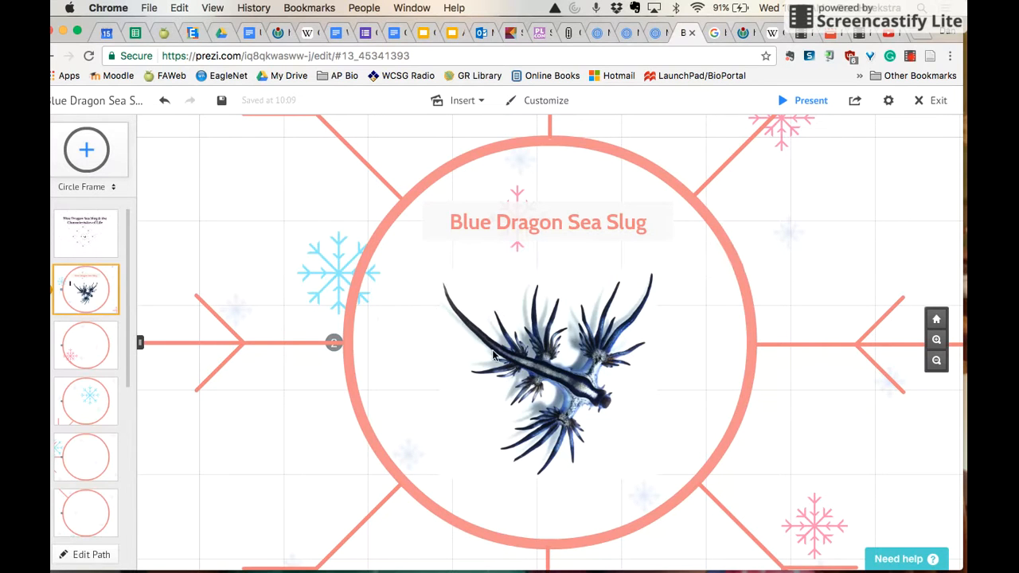
pyautogui.click(655, 263)
pyautogui.moveTo(660, 260); pyautogui.dragTo(679, 246)
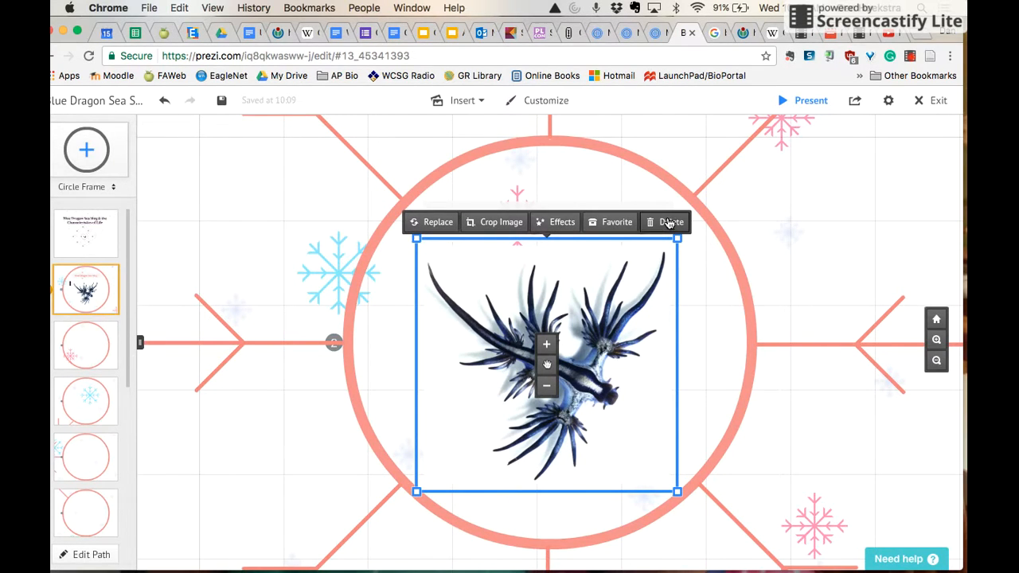
pyautogui.click(716, 295)
pyautogui.click(533, 354)
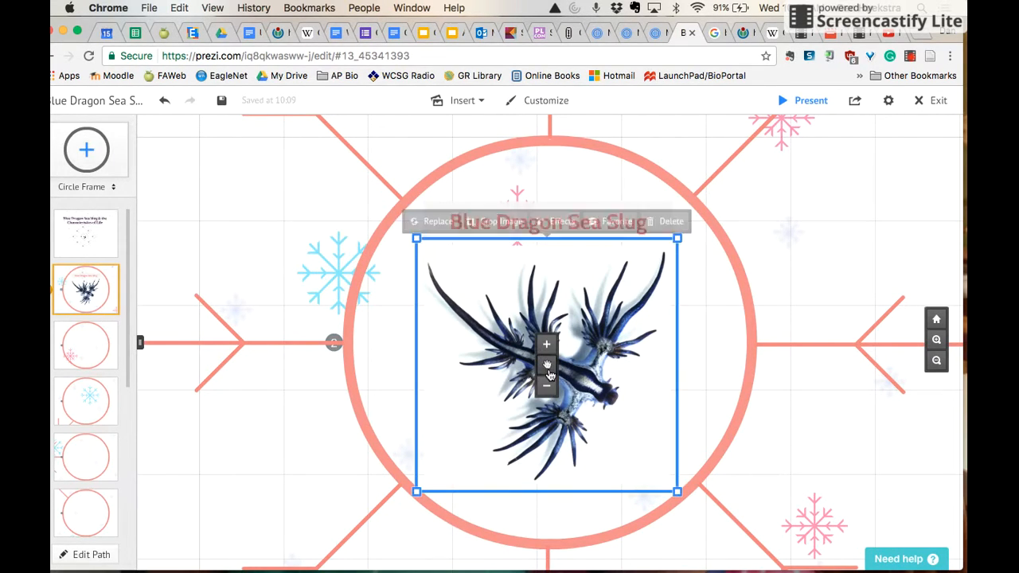
pyautogui.moveTo(546, 366); pyautogui.dragTo(546, 372)
pyautogui.click(702, 364)
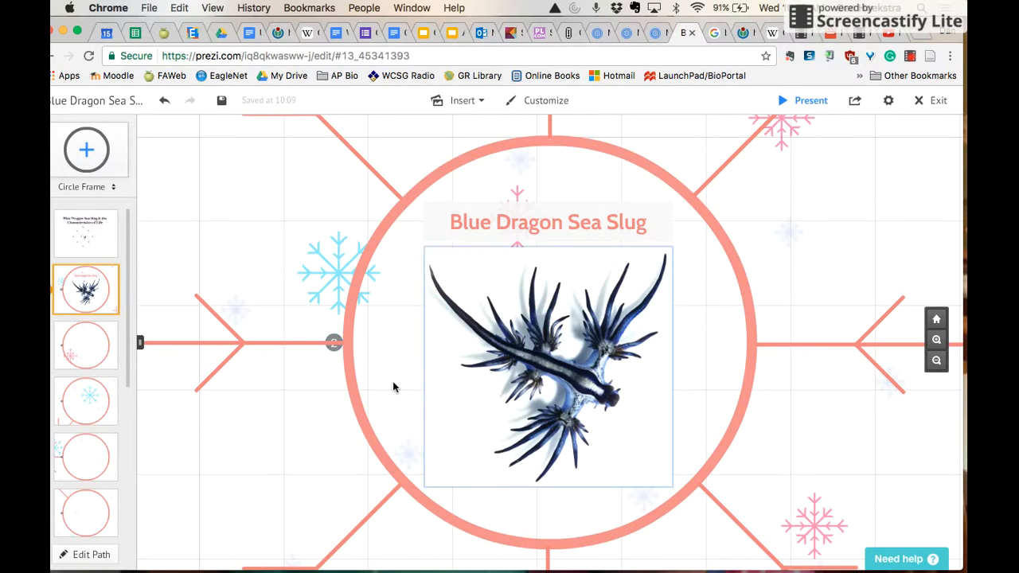
# Go to the circle frame at path step 3 and enter "#1 Made of Cell" as its subtitle
pyautogui.click(77, 347)
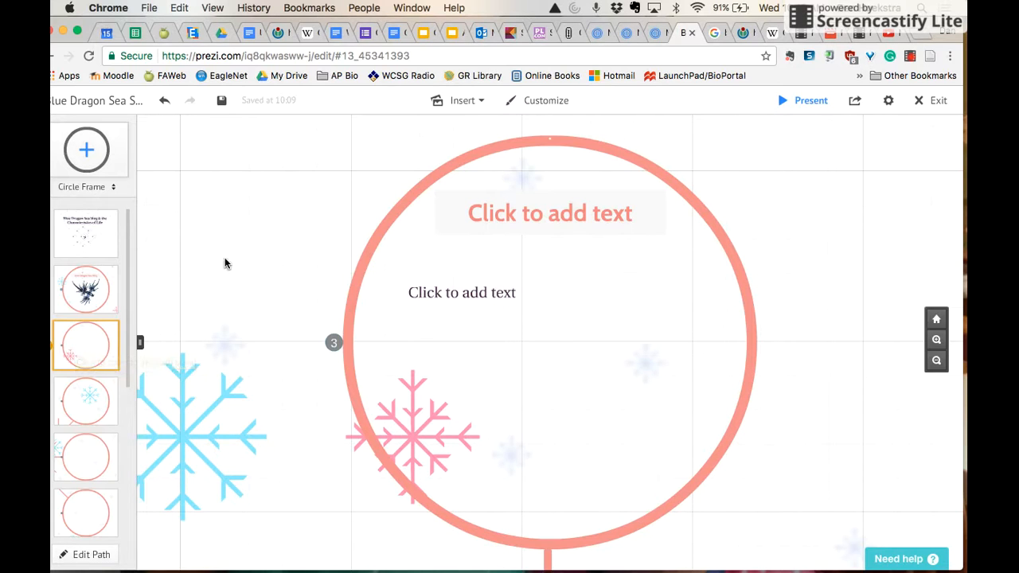
pyautogui.click(512, 213)
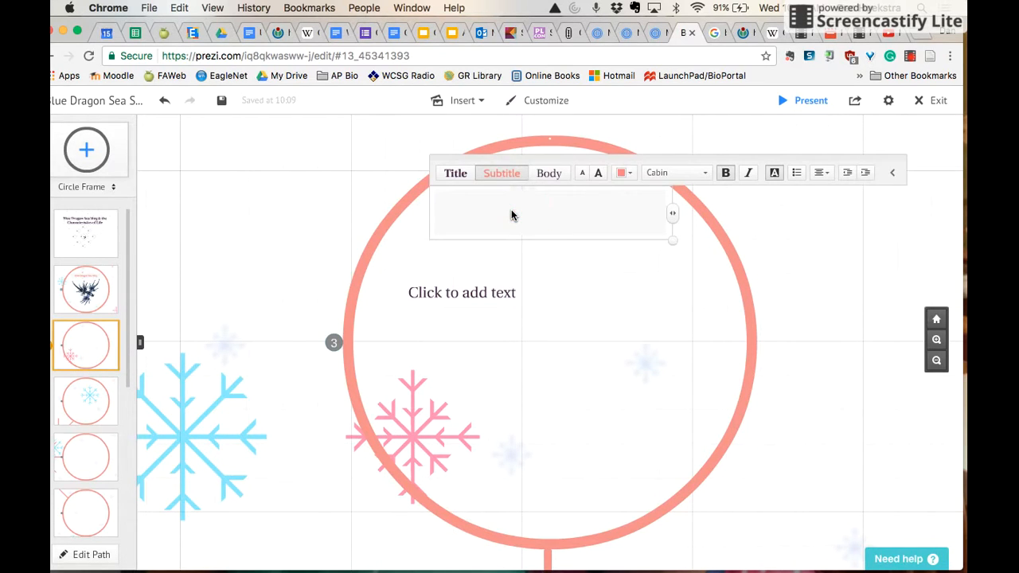
pyautogui.write('#1 Made of')
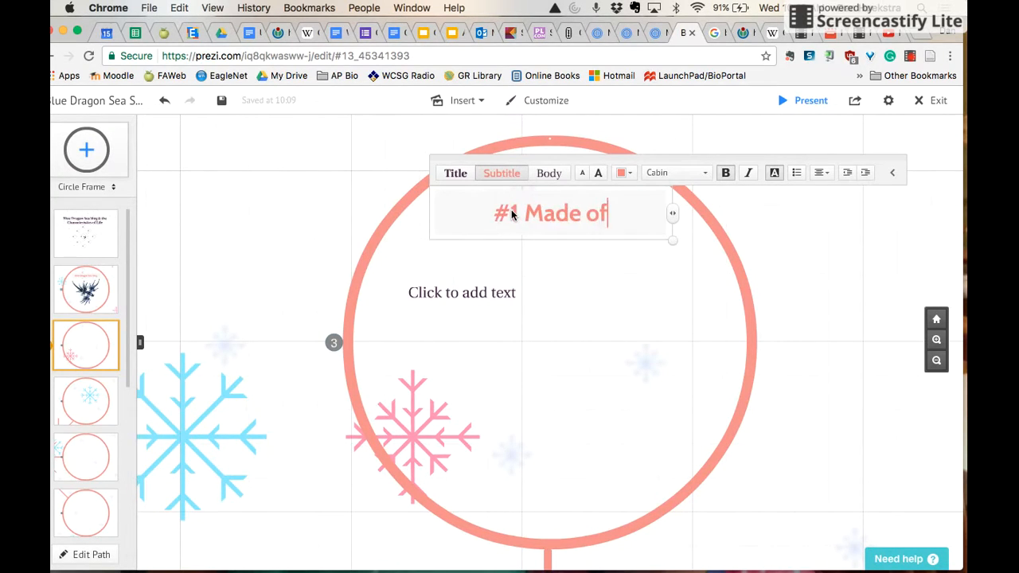
pyautogui.write(' Cell')
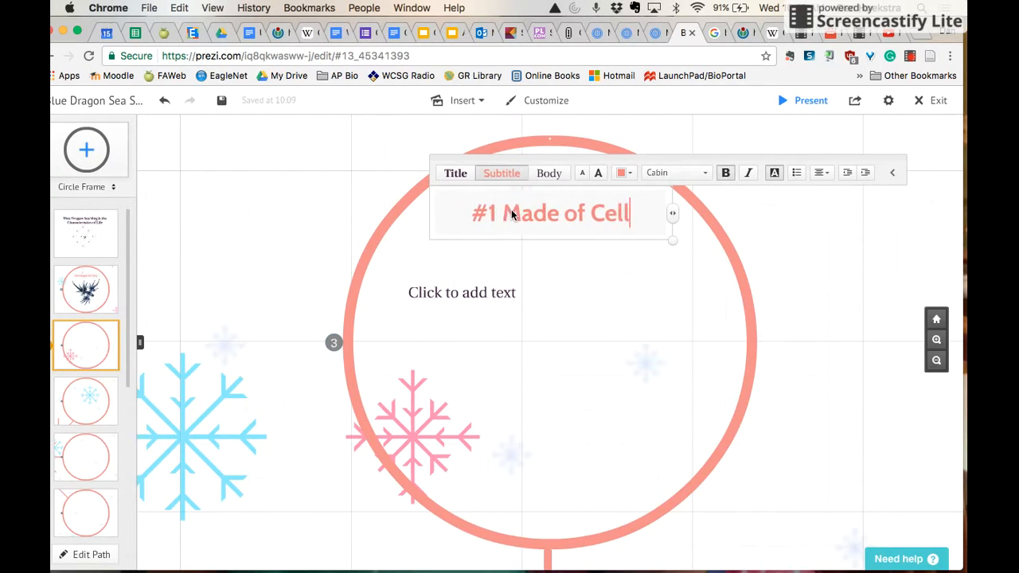
pyautogui.click(552, 370)
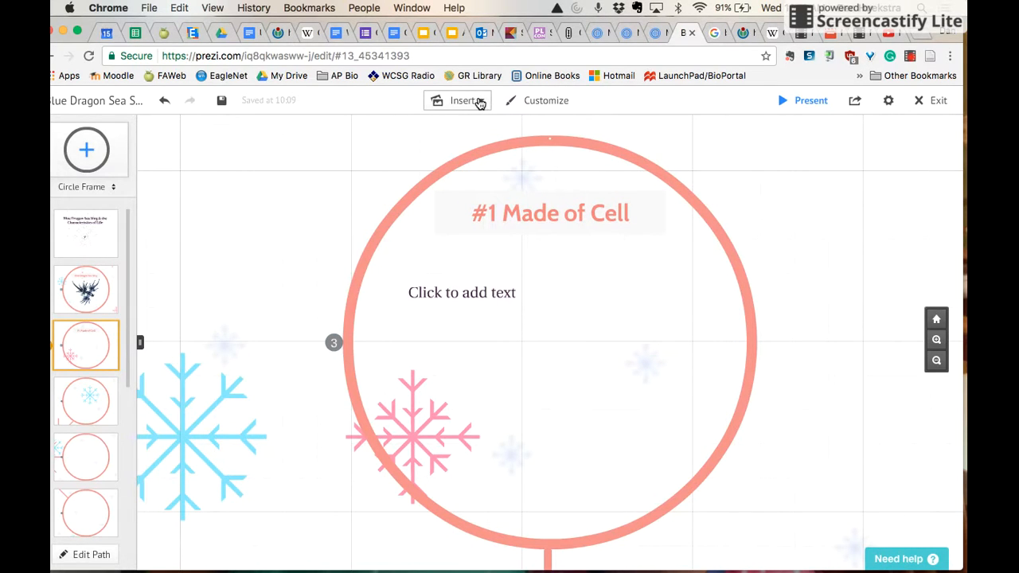
# Search Google Images for "cells" in place of the sea slug query and check the usage-rights filter options
pyautogui.click(715, 37)
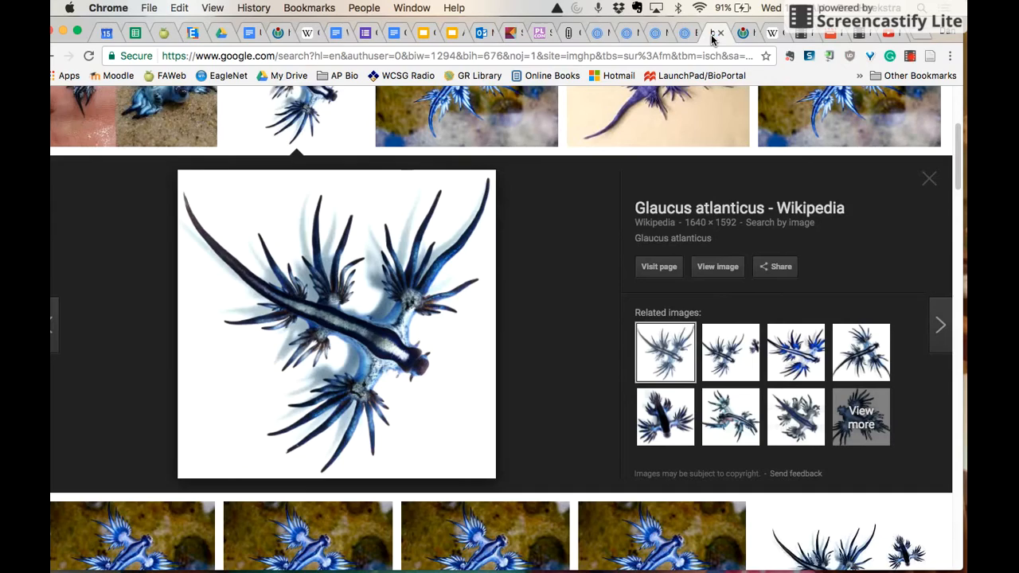
pyautogui.scroll(5, 504, 252)
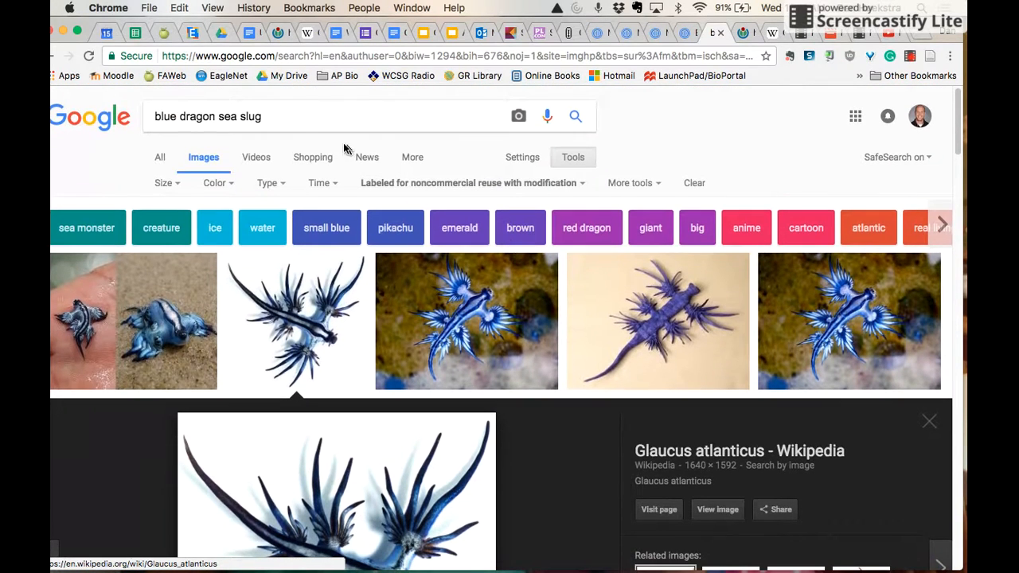
pyautogui.write('cel')
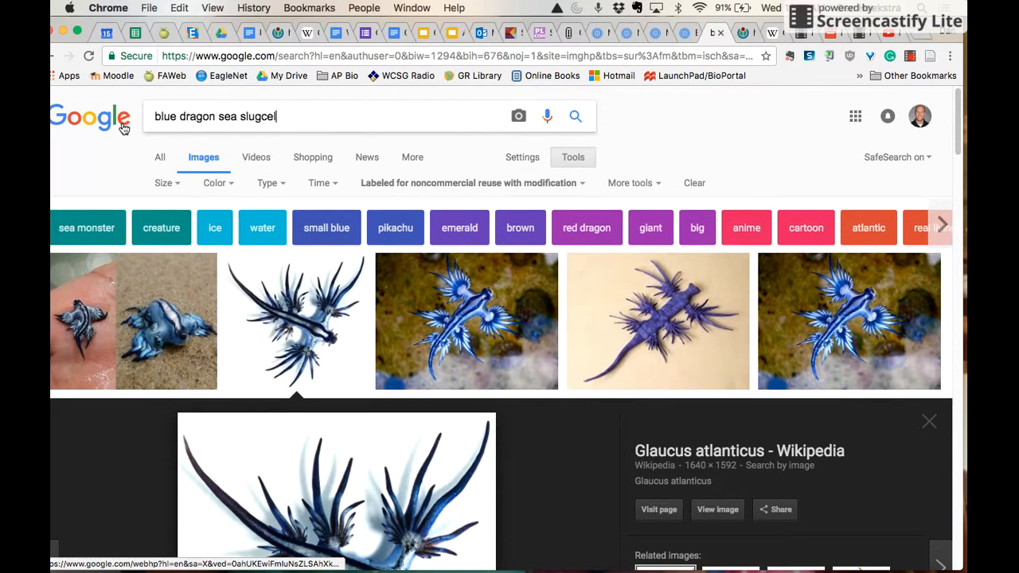
pyautogui.press('BackSpace')
pyautogui.press('BackSpace')
pyautogui.press('BackSpace')
pyautogui.press('BackSpace')
pyautogui.press('BackSpace')
pyautogui.press('BackSpace')
pyautogui.press('BackSpace')
pyautogui.press('BackSpace')
pyautogui.press('BackSpace')
pyautogui.press('BackSpace')
pyautogui.press('BackSpace')
pyautogui.press('BackSpace')
pyautogui.press('BackSpace')
pyautogui.press('BackSpace')
pyautogui.press('BackSpace')
pyautogui.press('BackSpace')
pyautogui.press('BackSpace')
pyautogui.press('BackSpace')
pyautogui.press('BackSpace')
pyautogui.press('BackSpace')
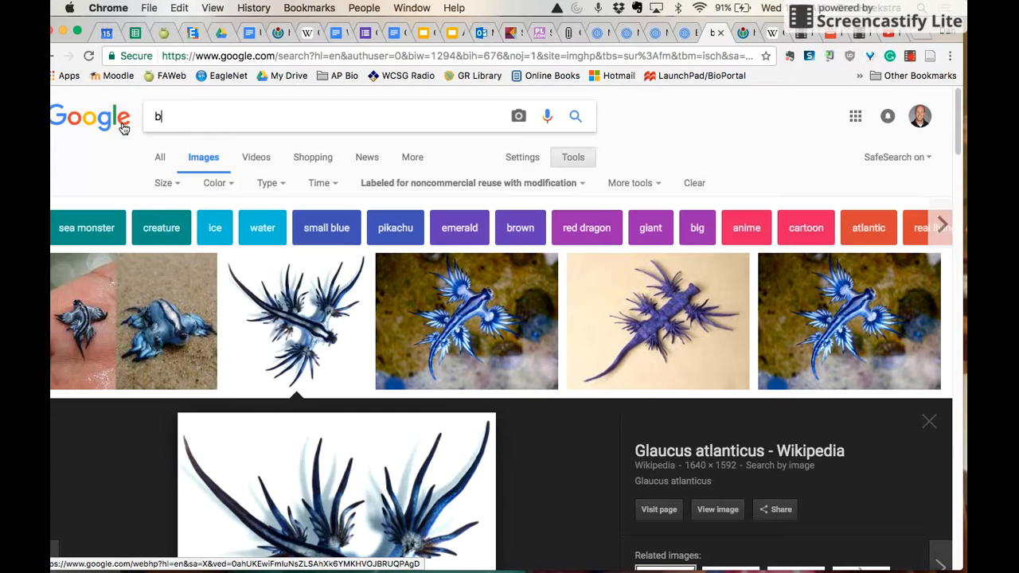
pyautogui.press('BackSpace')
pyautogui.write('cells')
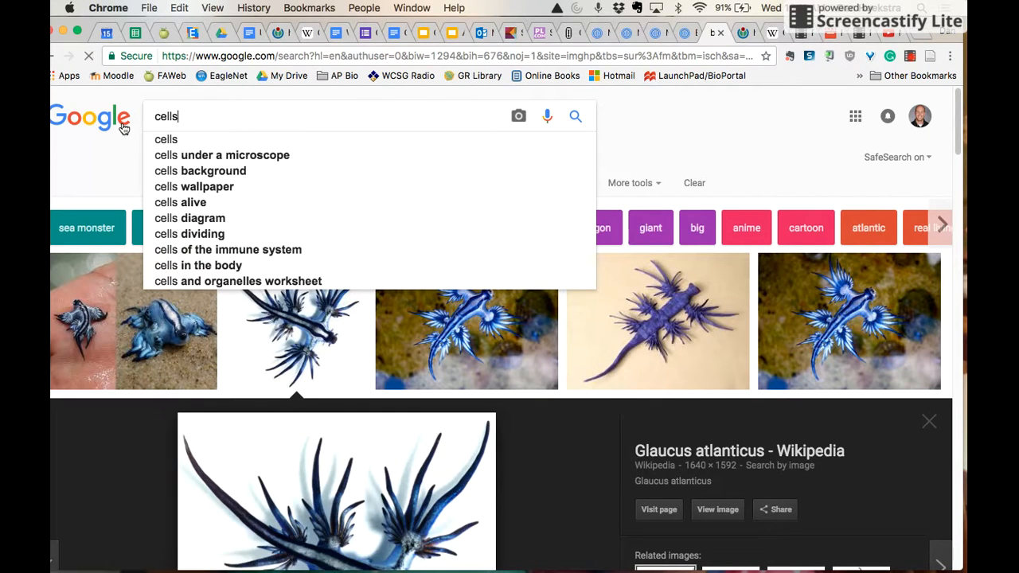
pyautogui.press('Return')
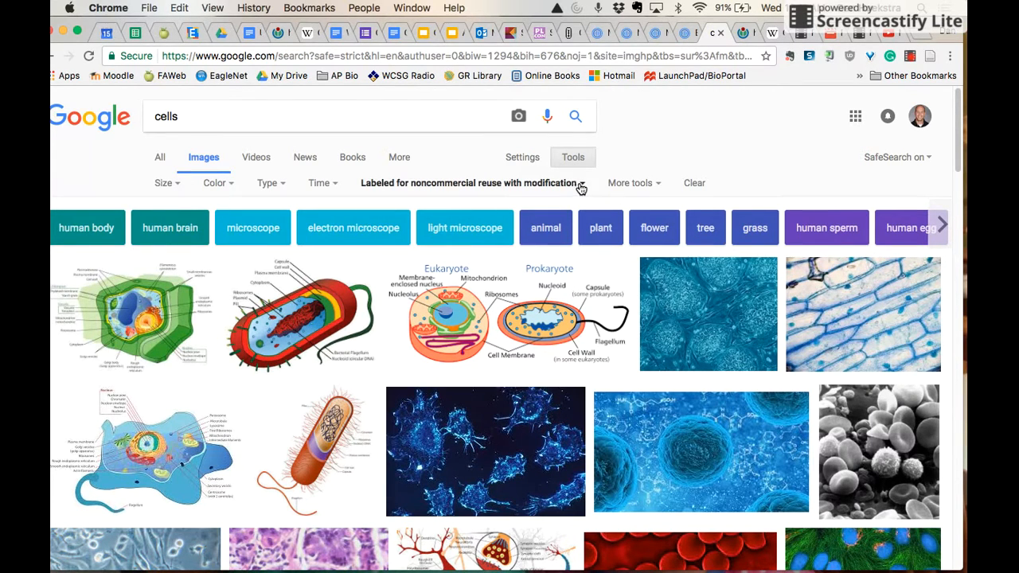
pyautogui.click(580, 185)
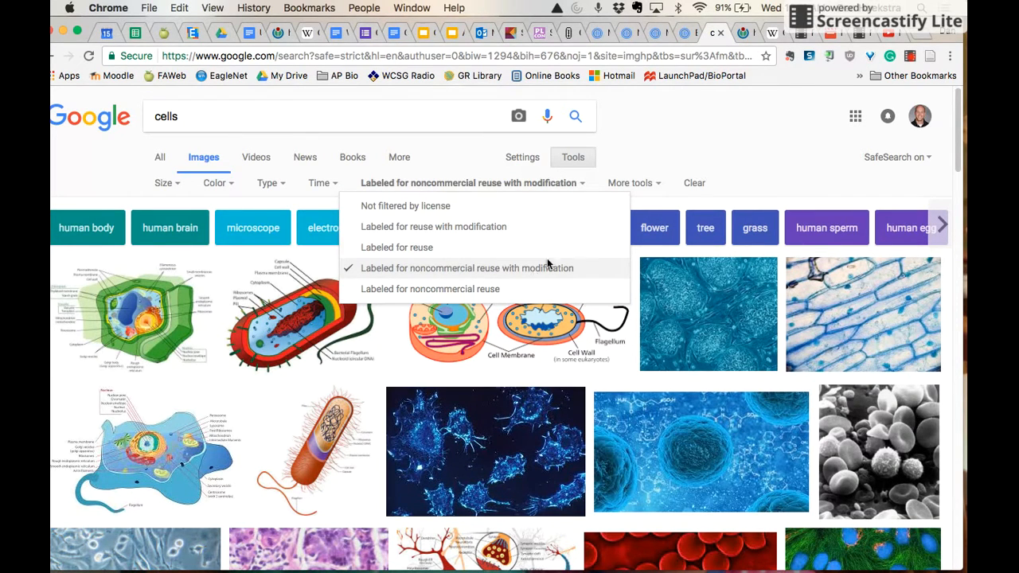
pyautogui.click(672, 120)
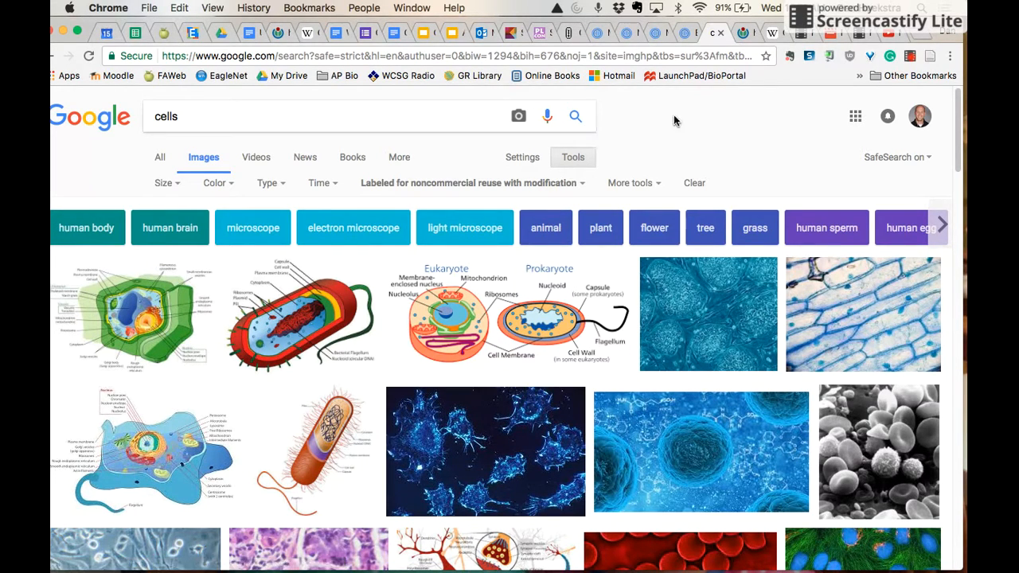
# Return to the Prezi presentation and insert Cell #2.jpg from the Desktop into the "#1 Made of Cell" frame
pyautogui.click(685, 33)
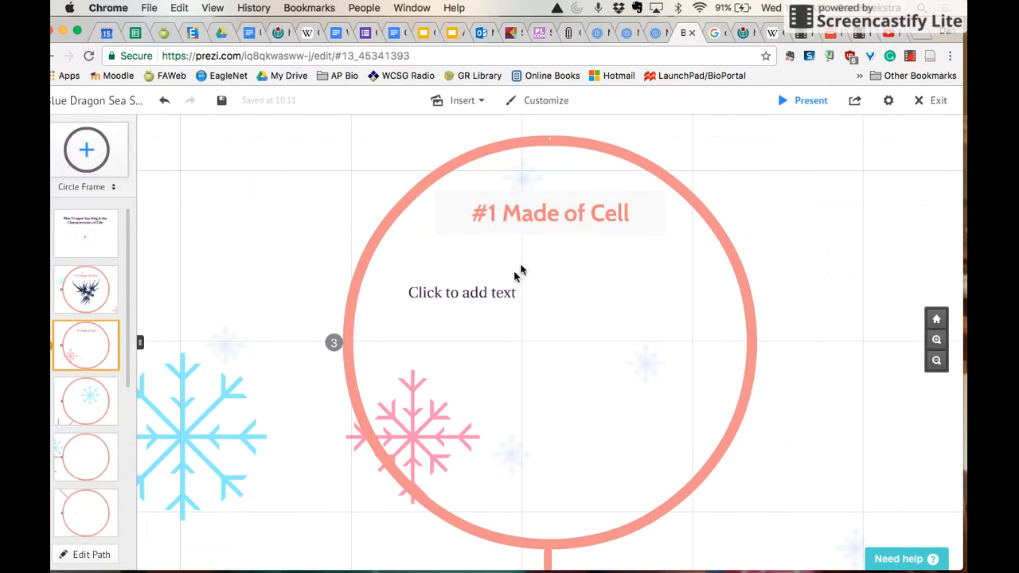
pyautogui.click(442, 101)
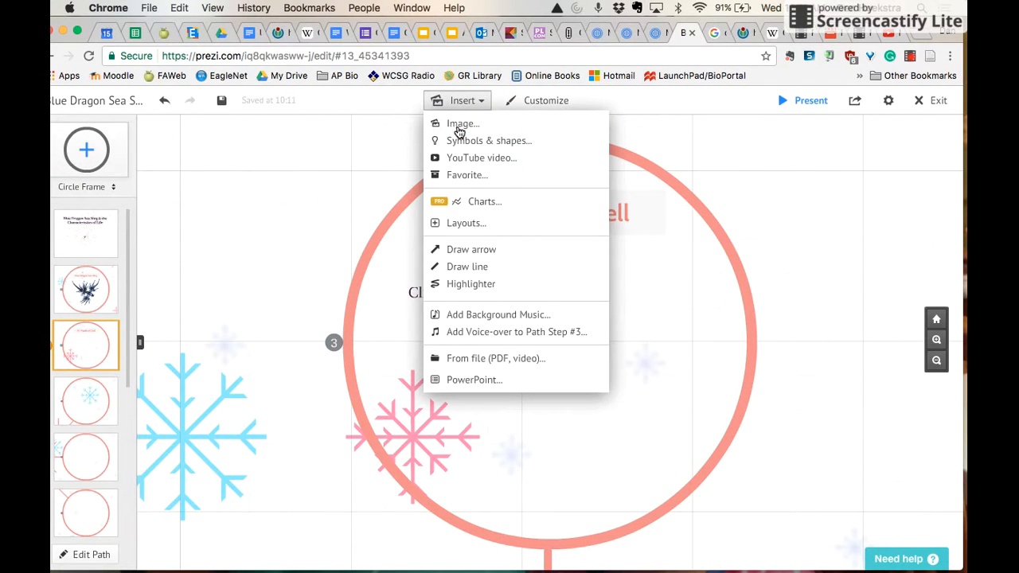
pyautogui.click(459, 126)
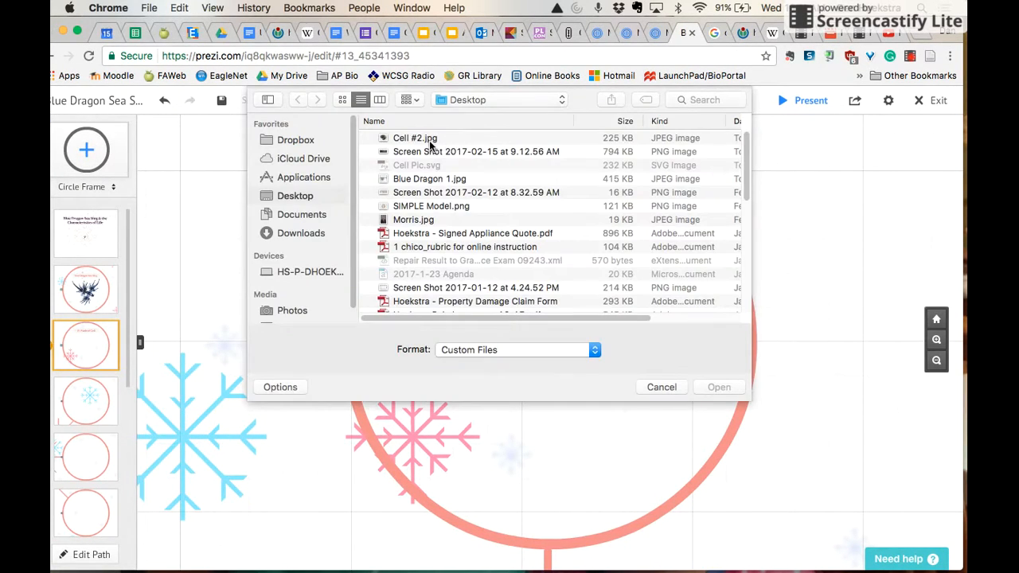
pyautogui.click(430, 140)
pyautogui.click(706, 387)
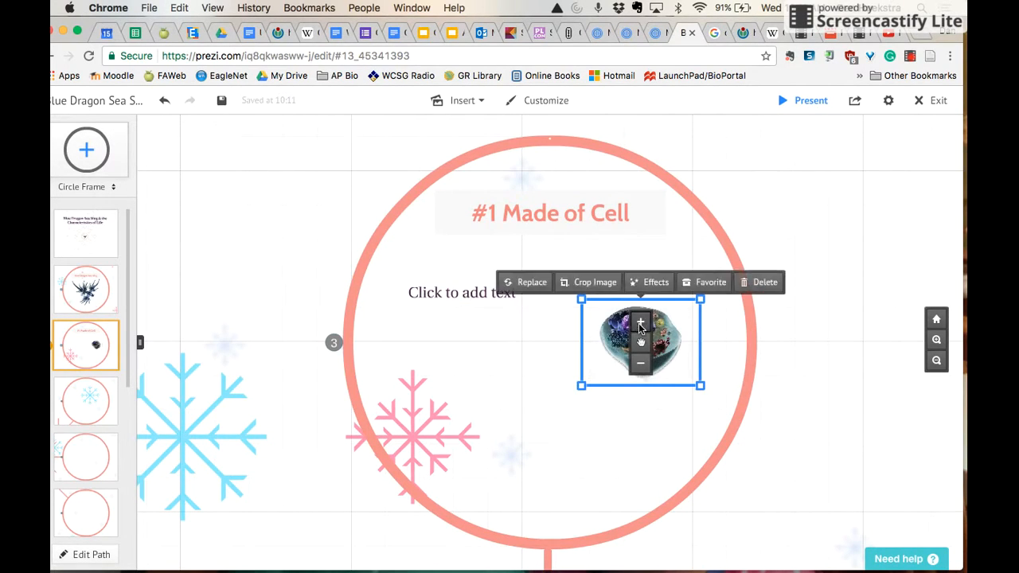
# Enlarge the cell image and centre it in the circle beneath the "#1 Made of Cell" subtitle
pyautogui.click(639, 328)
pyautogui.click(640, 328)
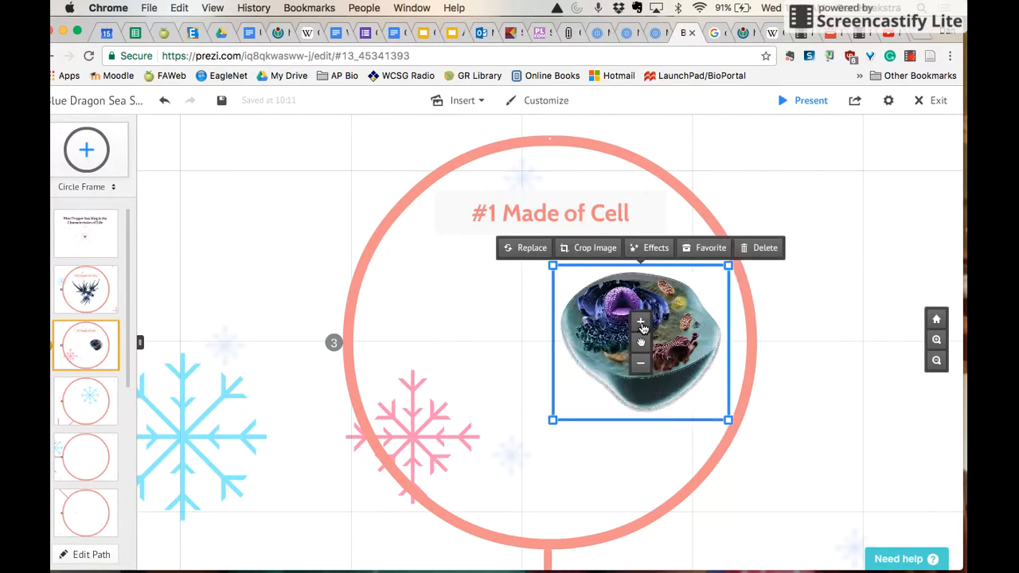
pyautogui.click(643, 365)
pyautogui.moveTo(577, 381); pyautogui.dragTo(487, 395)
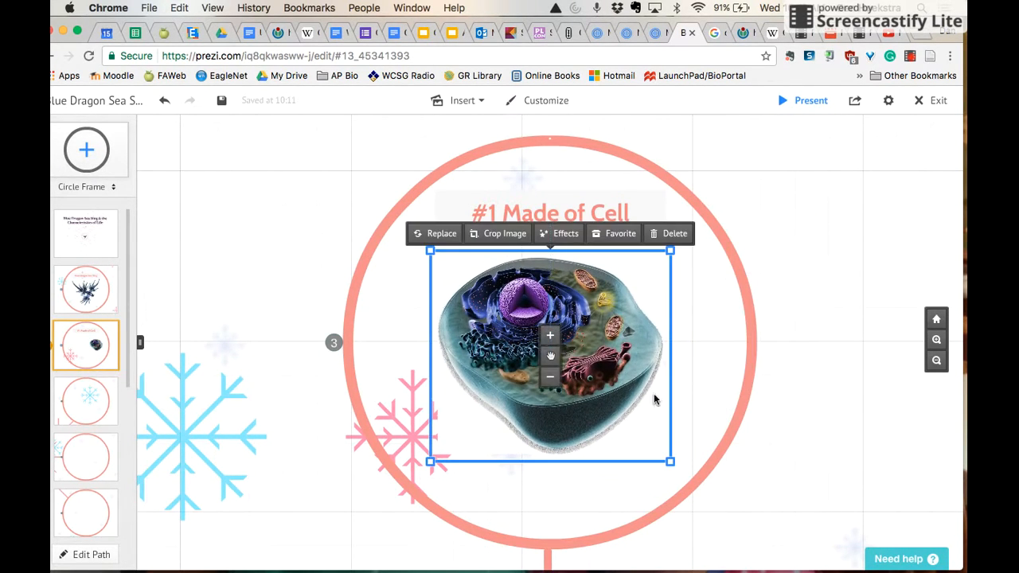
pyautogui.click(699, 393)
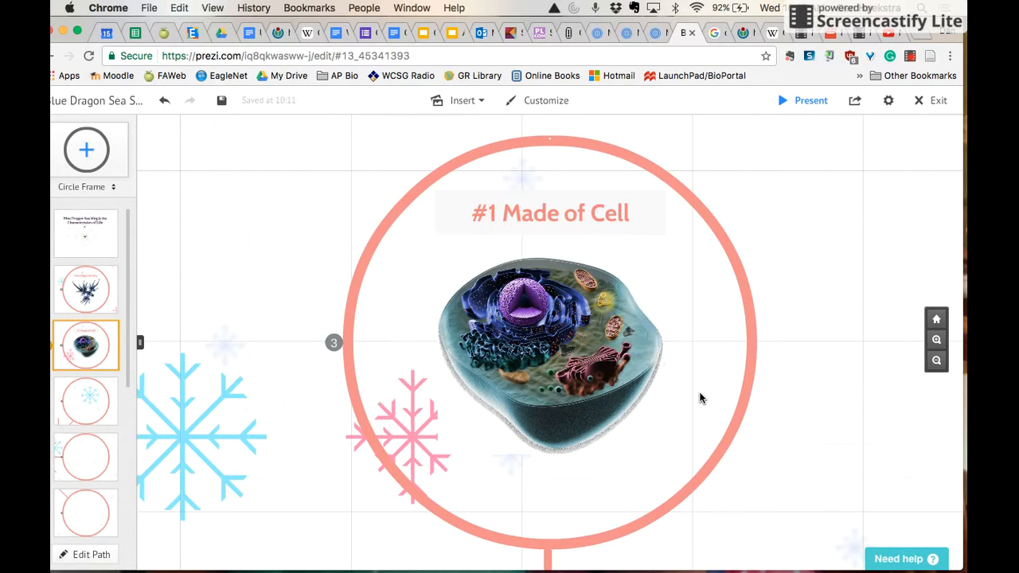
# Try a larger size for the cell image, and shrink it back to fit beneath the subtitle
pyautogui.click(624, 374)
pyautogui.click(551, 336)
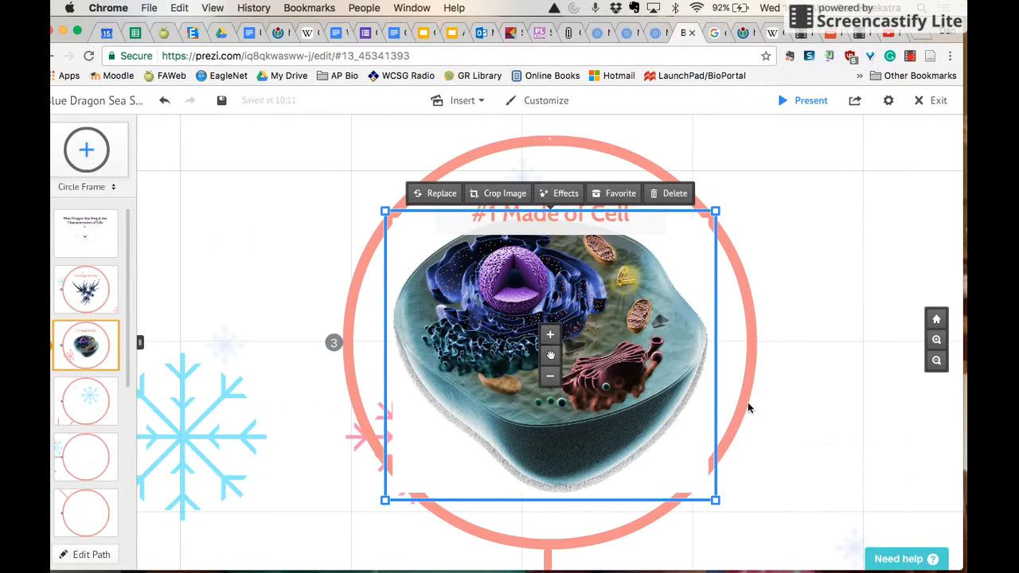
pyautogui.click(550, 376)
pyautogui.click(733, 392)
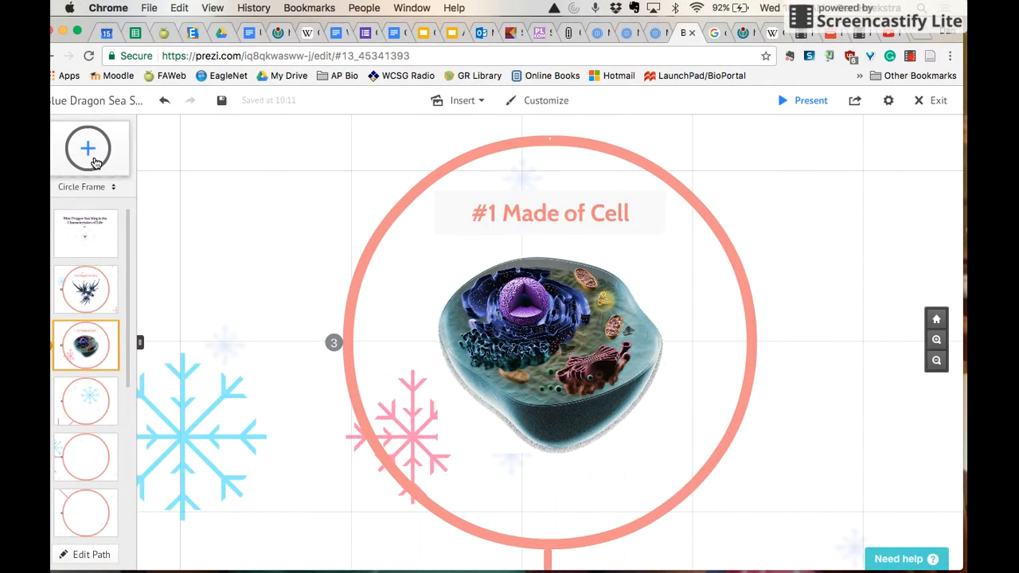
# Set the frame type for new frames to Bracket
pyautogui.click(111, 189)
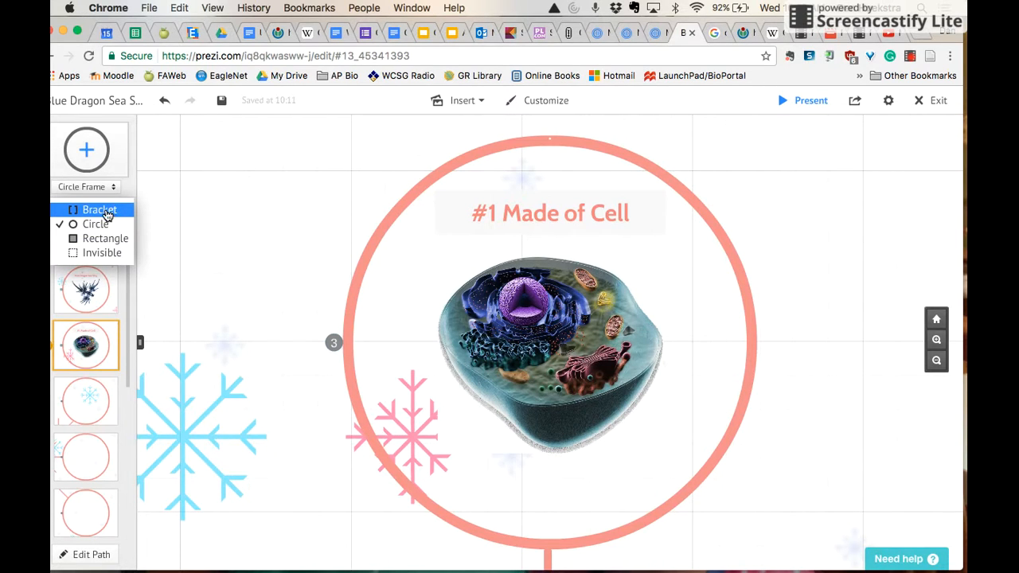
pyautogui.click(74, 211)
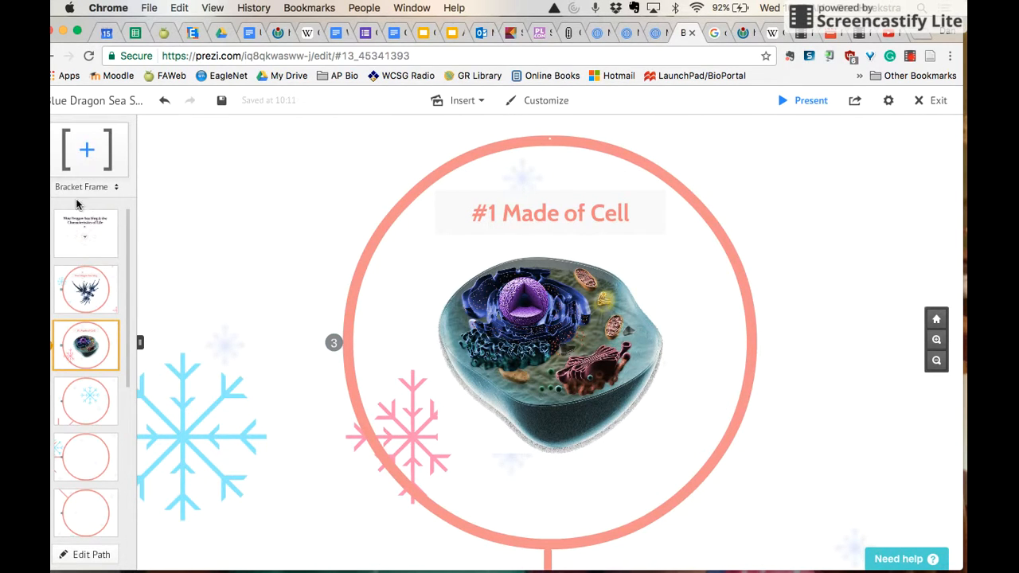
# Add a bracket frame outside the upper edge of the "#1 Made of Cell" circle and move it directly after that circle in the path
pyautogui.click(84, 156)
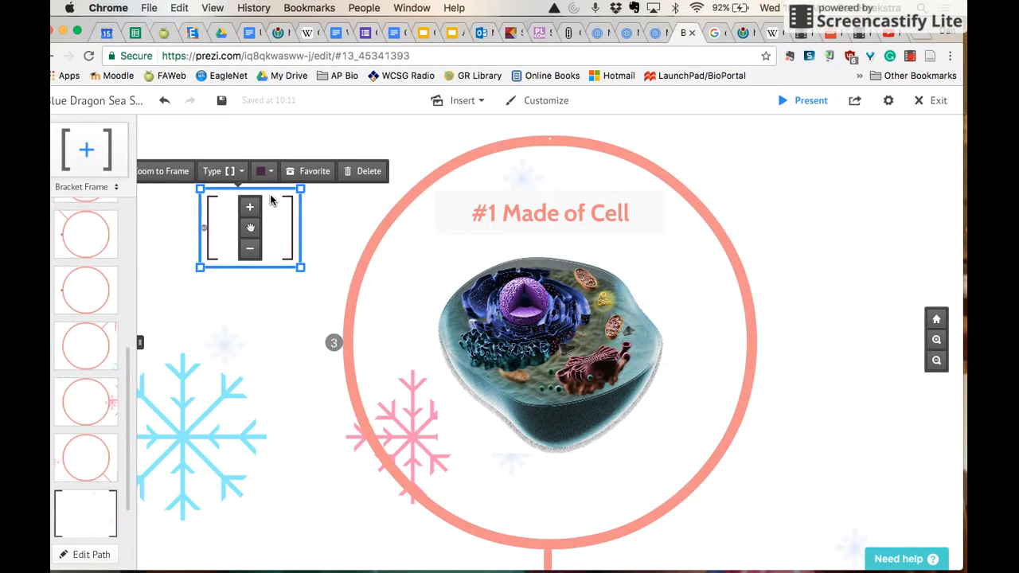
pyautogui.moveTo(251, 228)
pyautogui.mouseDown()
pyautogui.moveTo(269, 219)
pyautogui.moveTo(235, 216)
pyautogui.mouseUp()
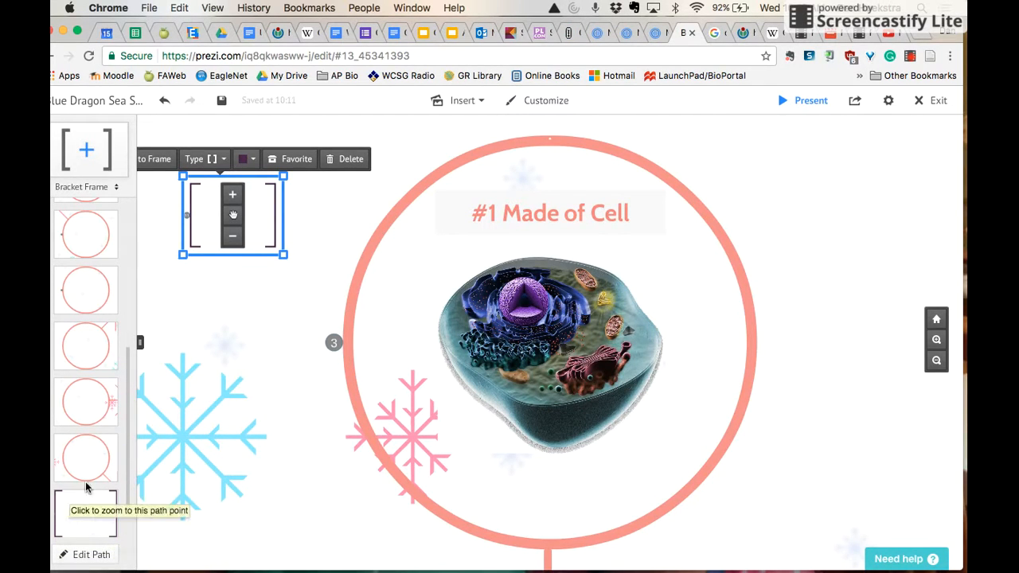
pyautogui.moveTo(83, 503); pyautogui.dragTo(50, 263)
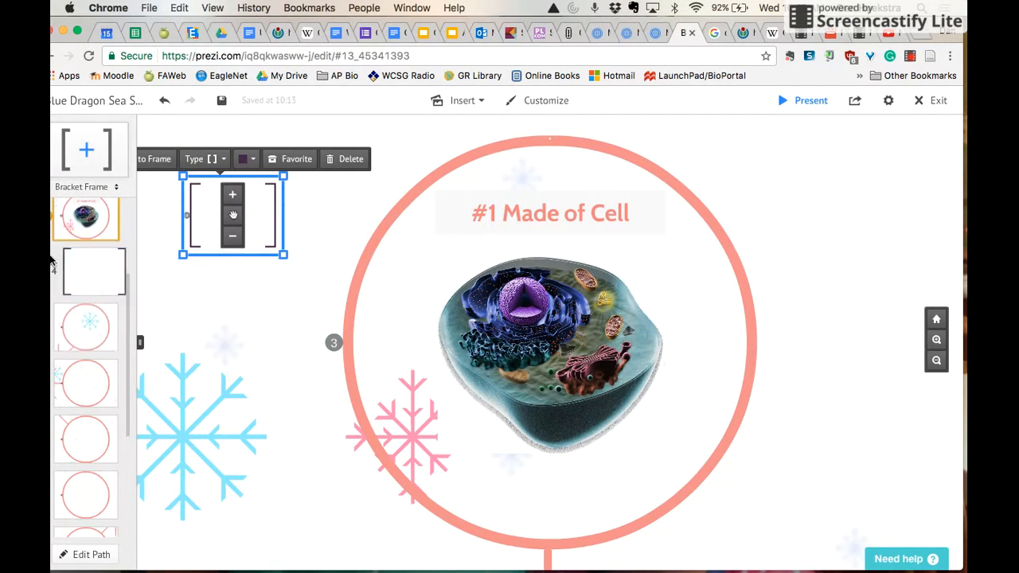
# Write the body text "Blue Dragons are eukaryotes and therefore are made of eukarytotic cells" in the new bracket frame
pyautogui.click(102, 285)
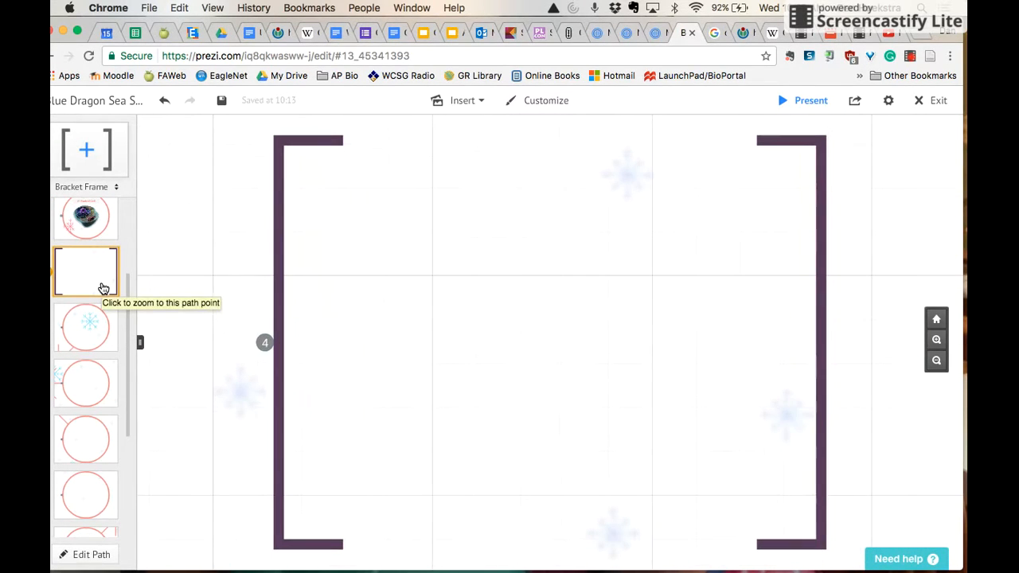
pyautogui.click(341, 211)
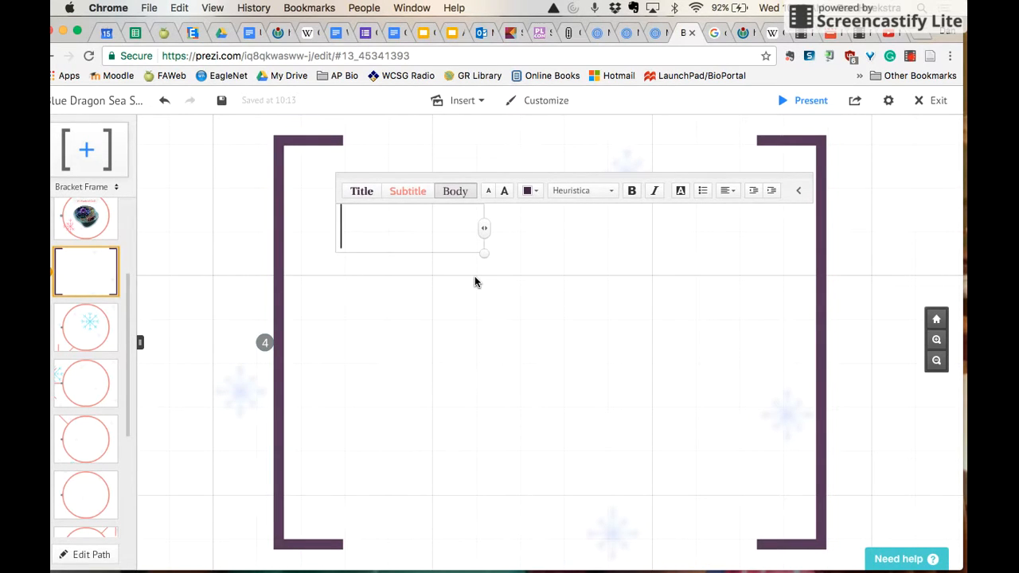
pyautogui.write('Blue D')
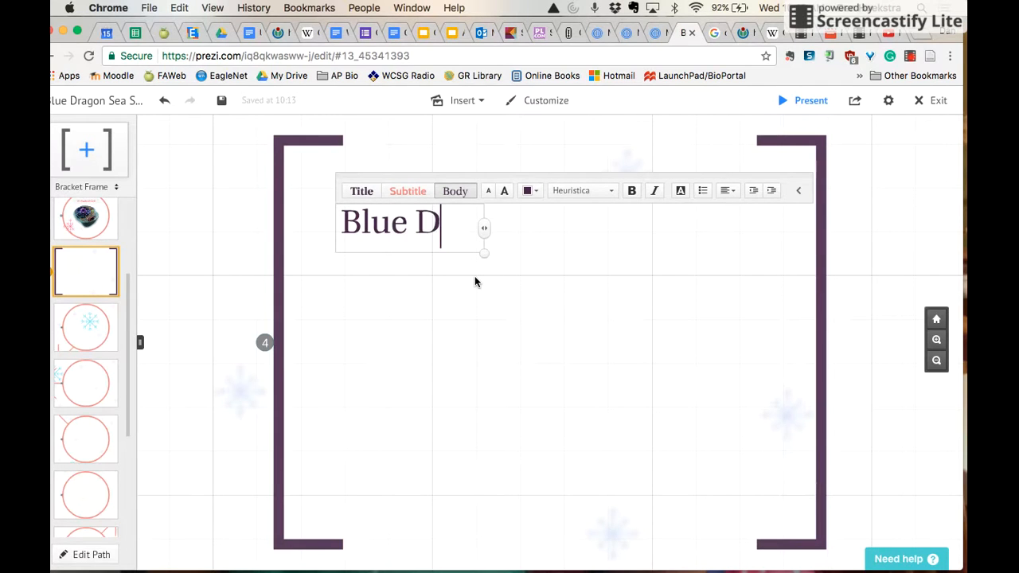
pyautogui.write('ragons are')
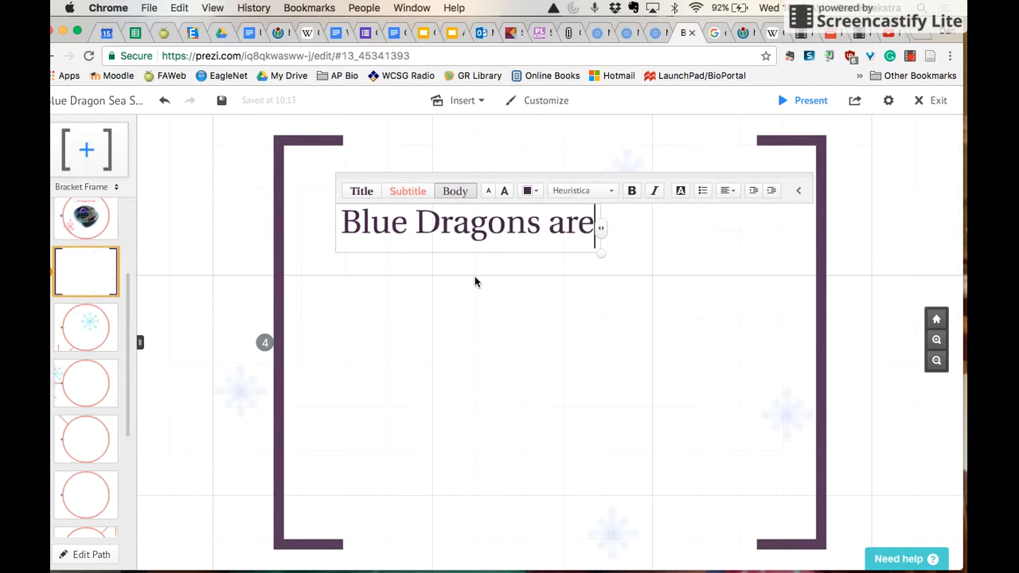
pyautogui.write(' eu')
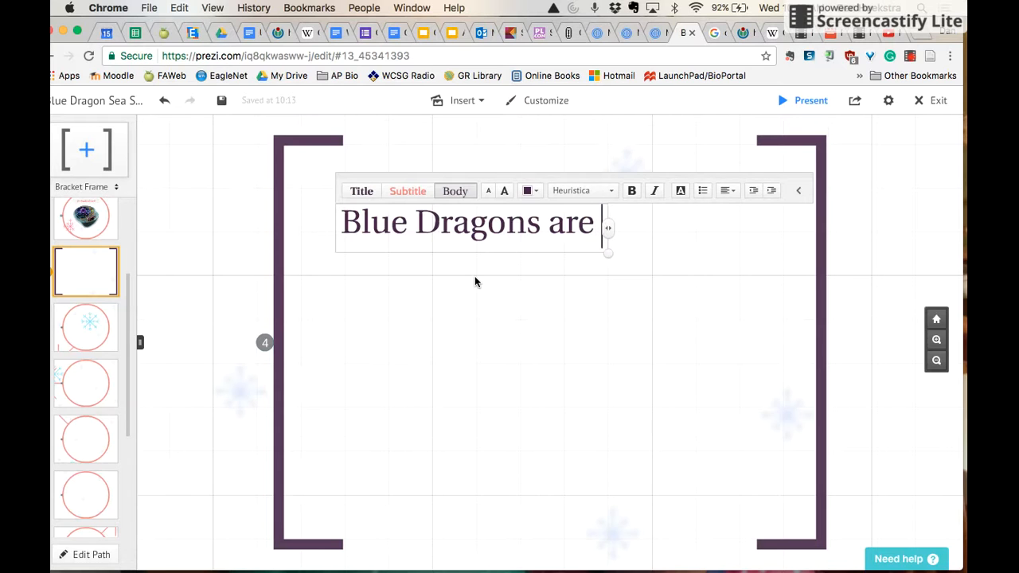
pyautogui.write('karyotic')
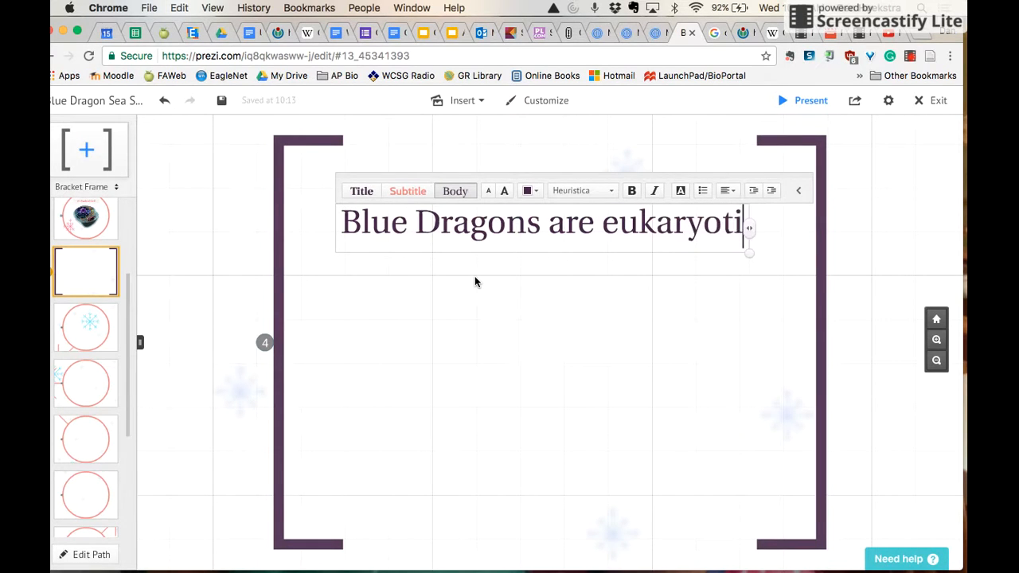
pyautogui.press('BackSpace')
pyautogui.press('BackSpace')
pyautogui.write('es and ')
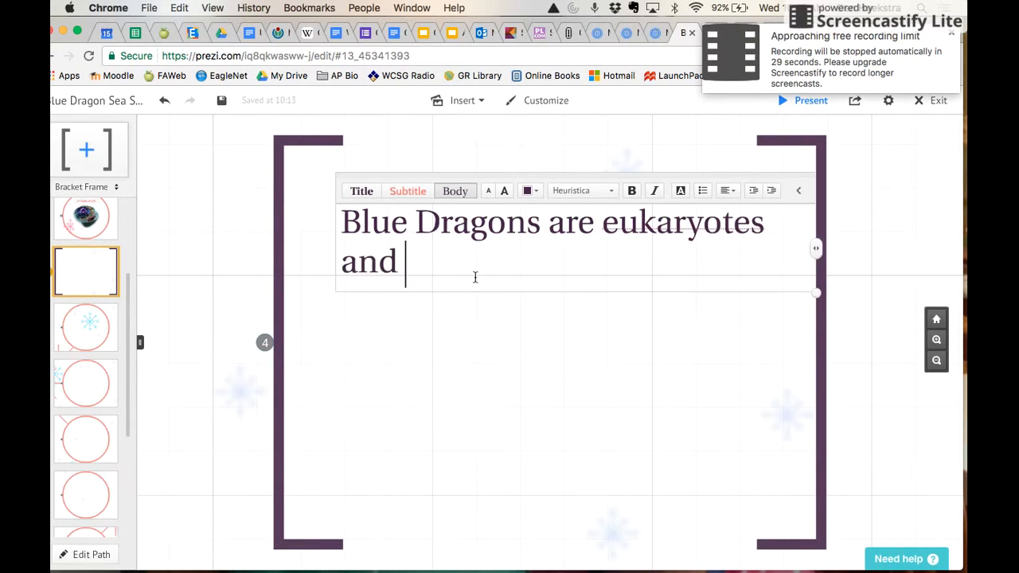
pyautogui.write('therefore')
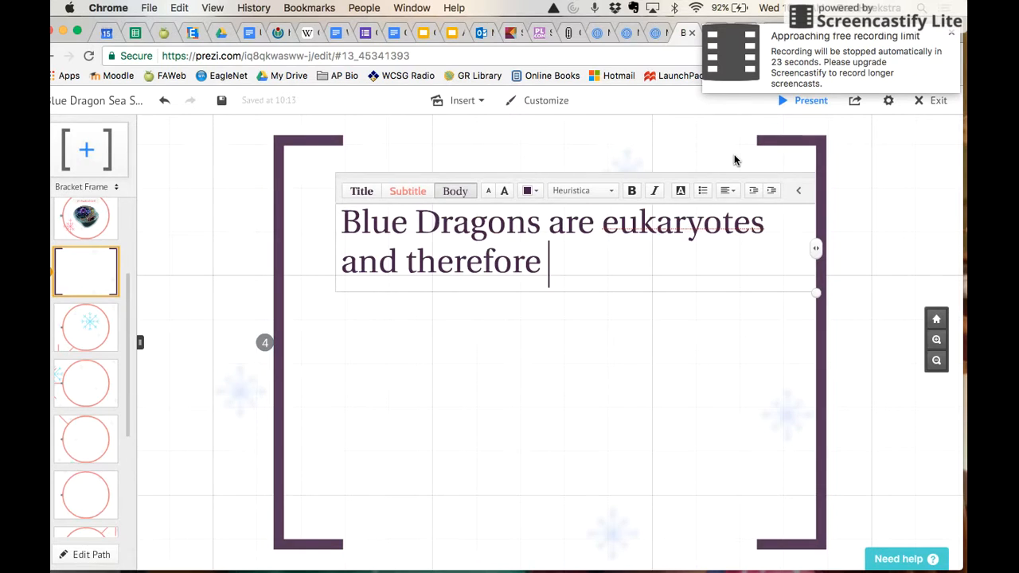
pyautogui.write(' are mad')
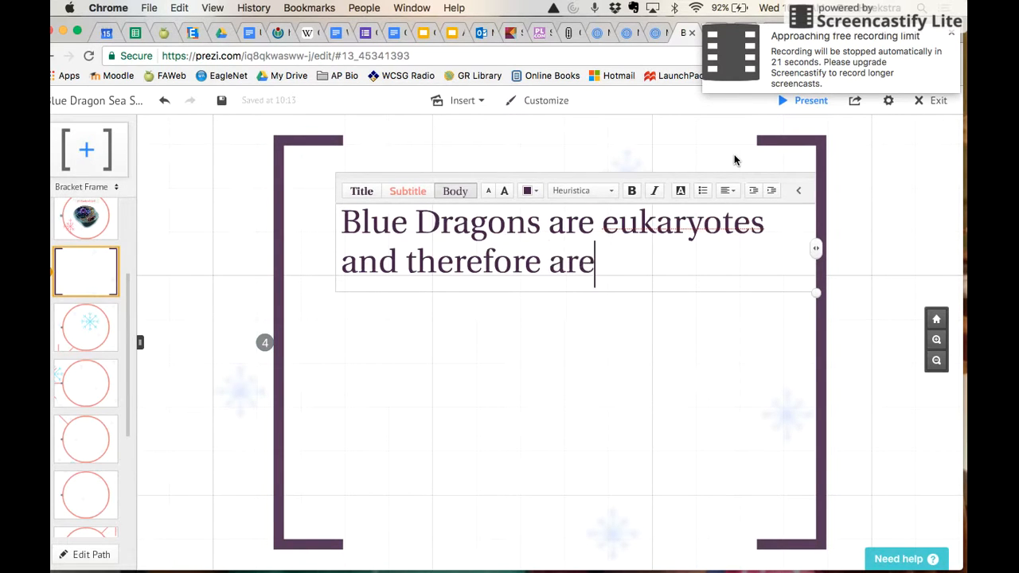
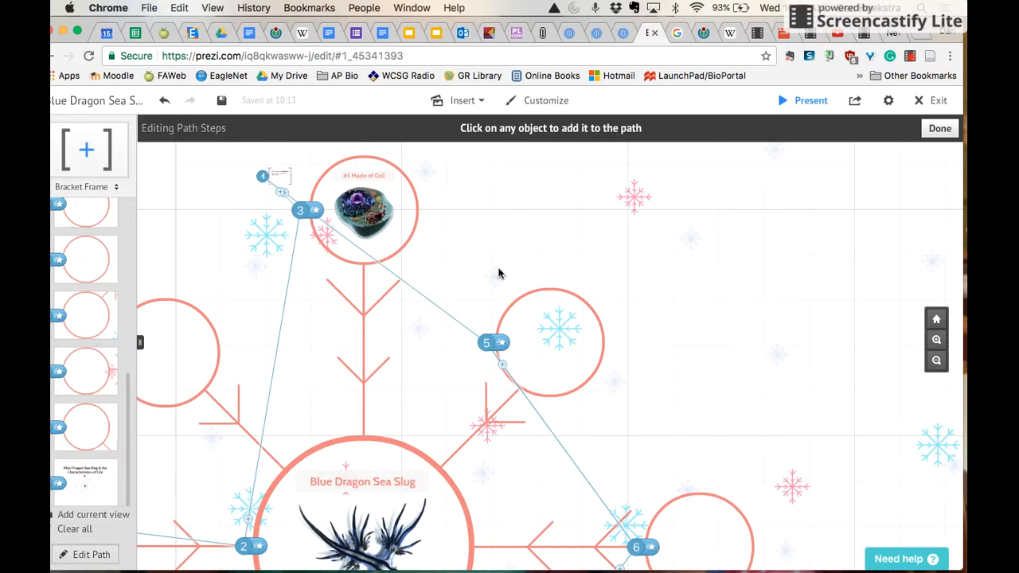
# Insert the "#1 Made of Cell" circle into the path again as the point following the bracket frame
pyautogui.moveTo(453, 251); pyautogui.dragTo(600, 337)
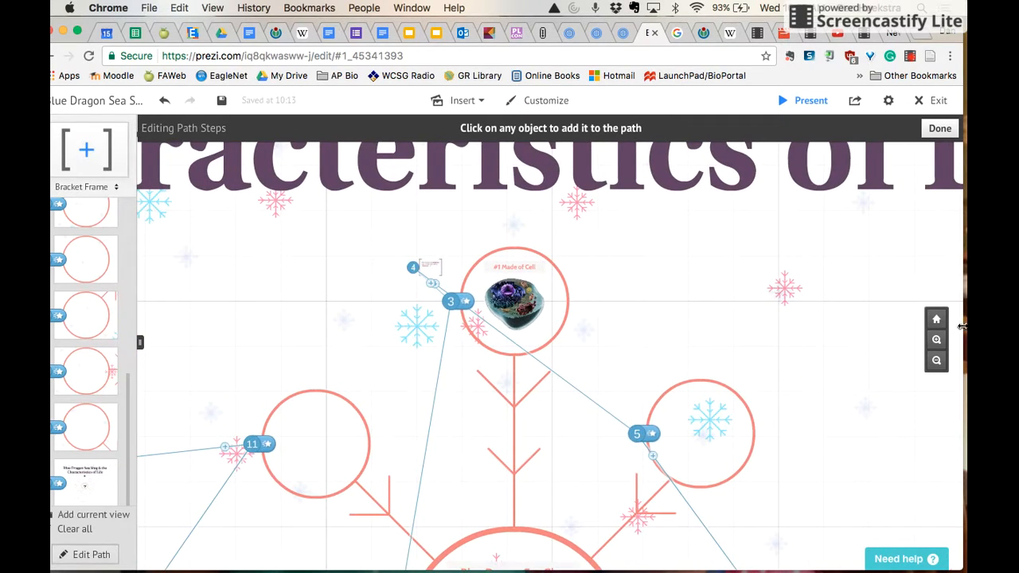
pyautogui.click(937, 340)
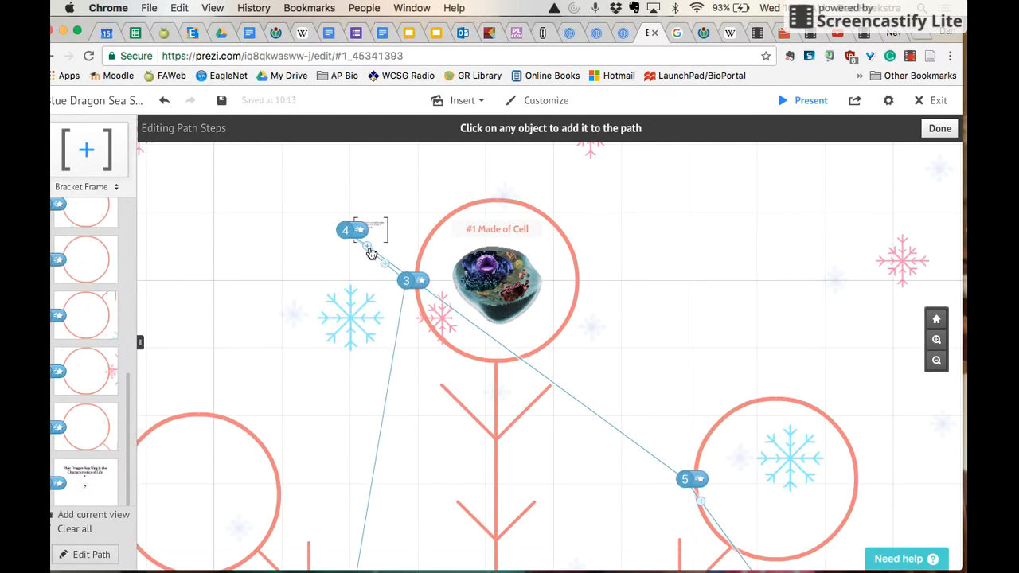
pyautogui.moveTo(368, 251); pyautogui.dragTo(427, 252)
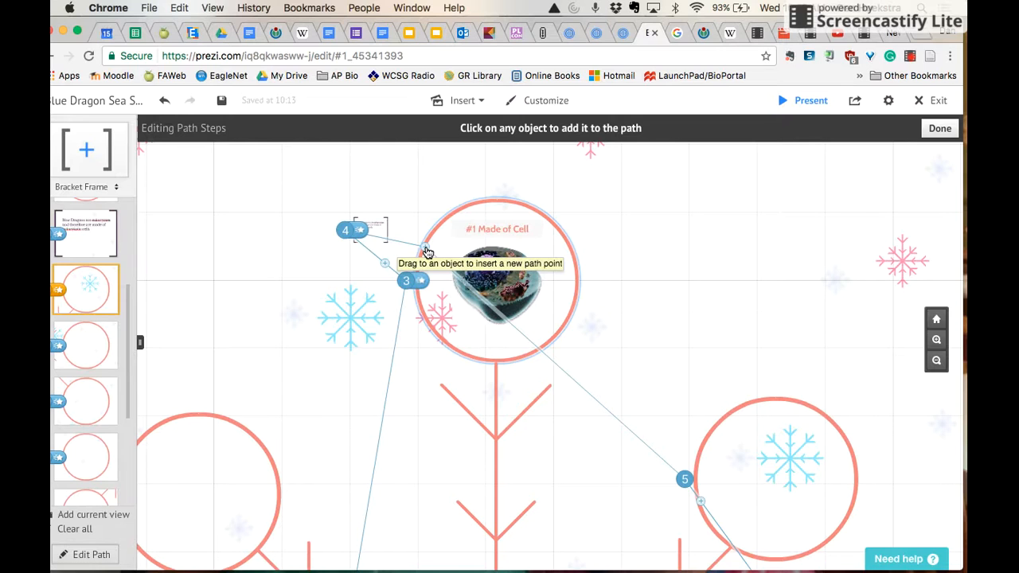
pyautogui.moveTo(428, 253); pyautogui.dragTo(481, 315)
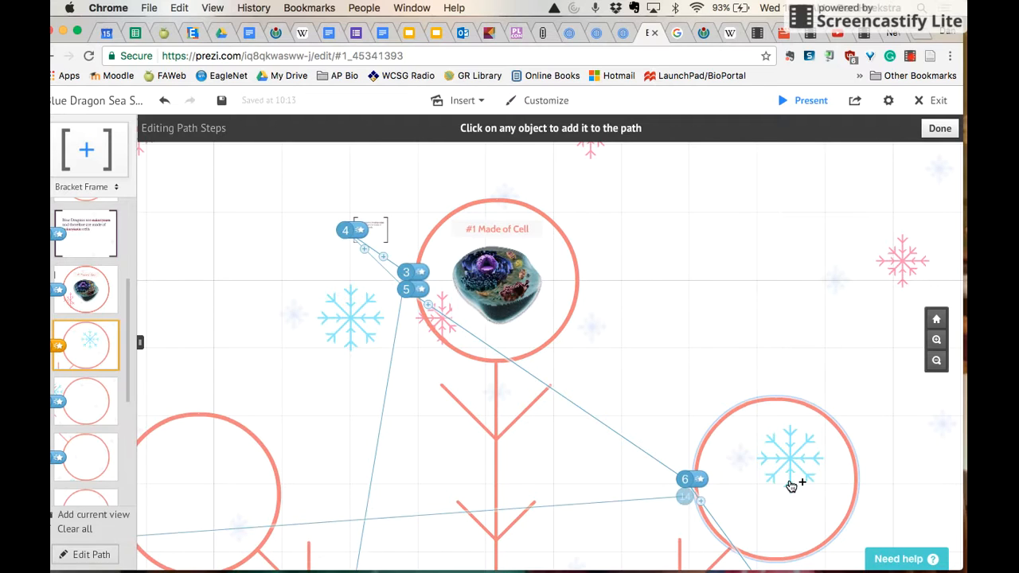
# Present the path from the title overview through the bracket frame to the circle after "#1 Made of Cell", and exit the presentation
pyautogui.scroll(3, 93, 388)
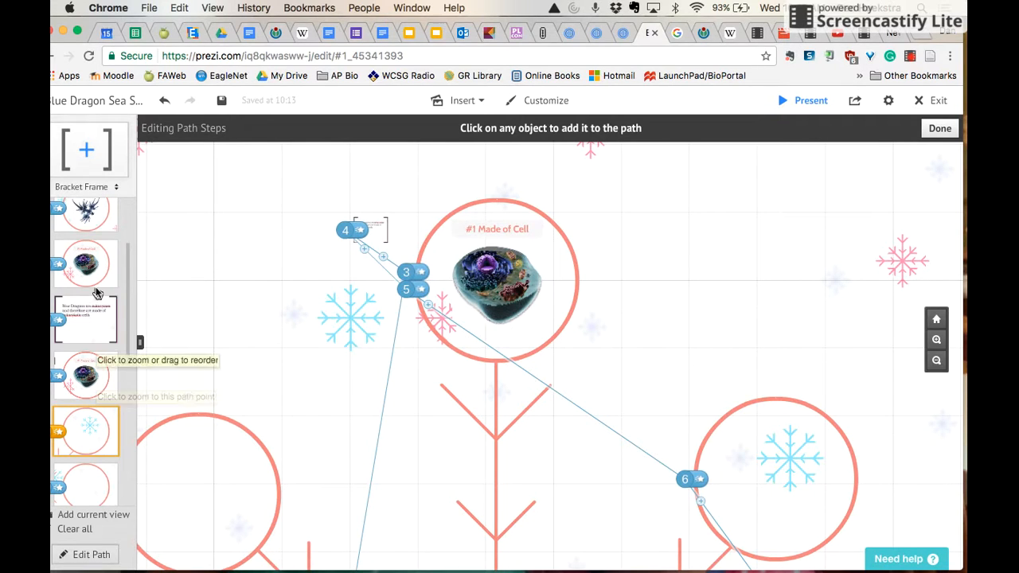
pyautogui.scroll(3, 90, 227)
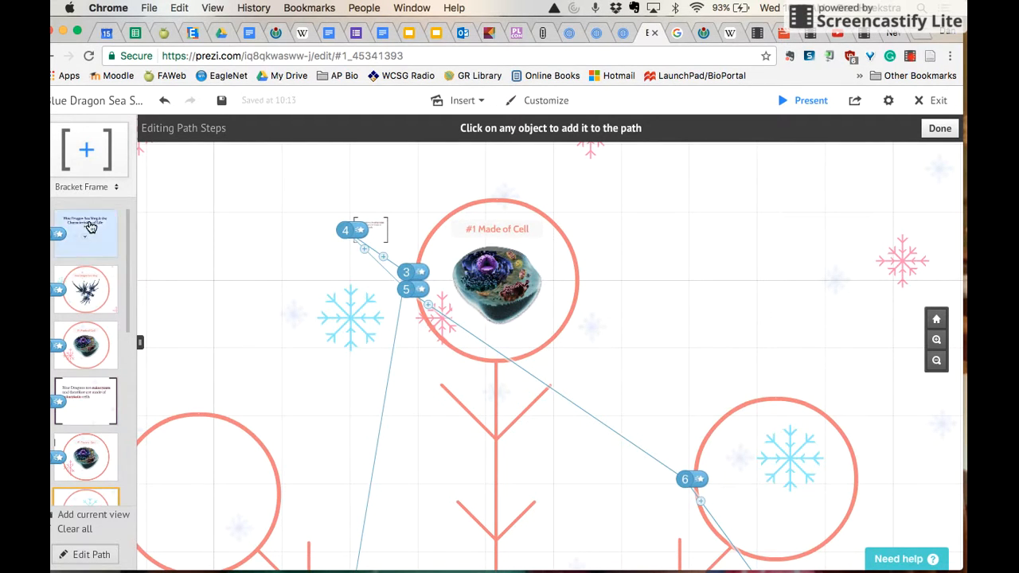
pyautogui.click(87, 231)
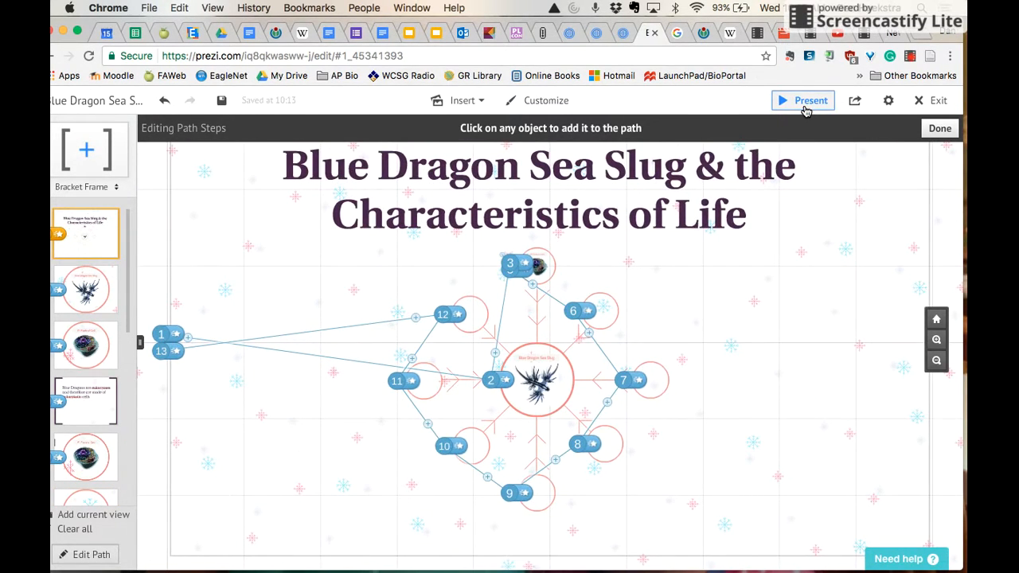
pyautogui.click(802, 103)
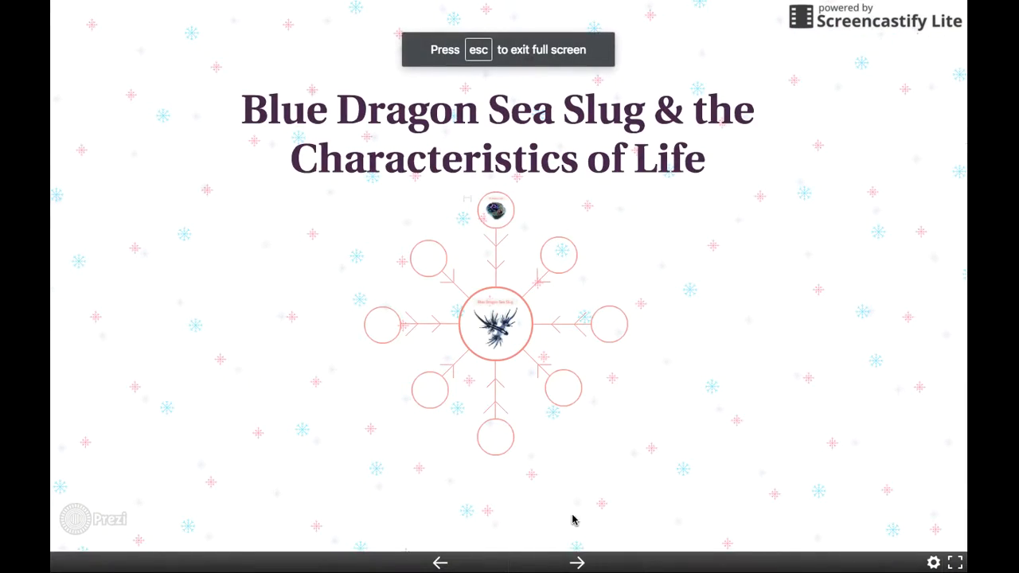
pyautogui.click(577, 563)
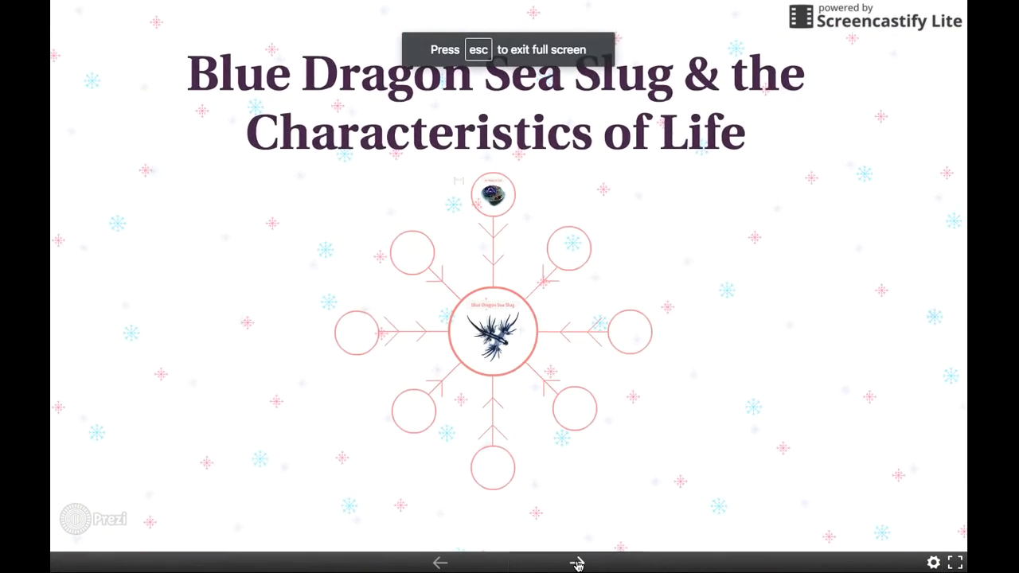
pyautogui.click(577, 563)
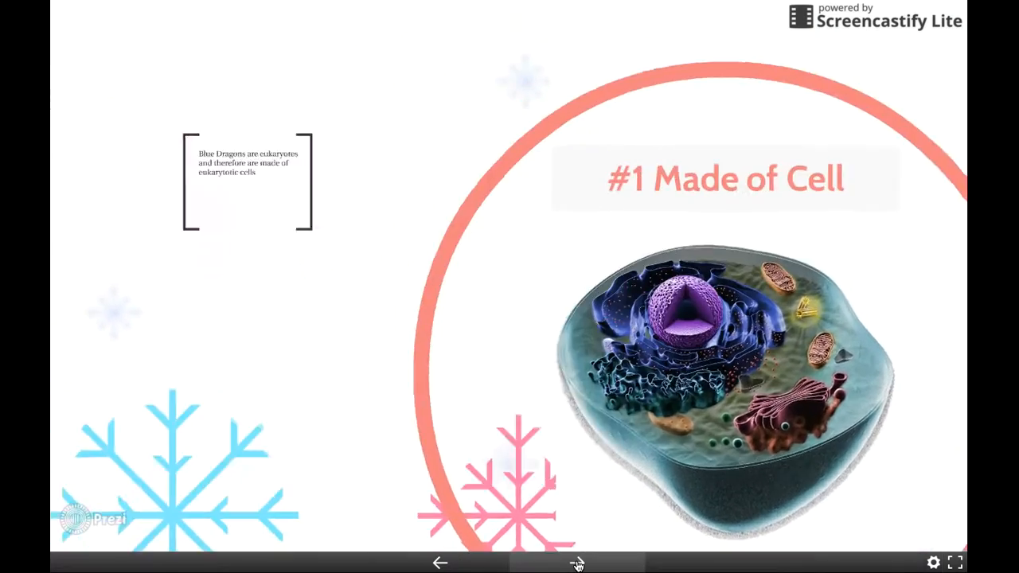
pyautogui.click(578, 565)
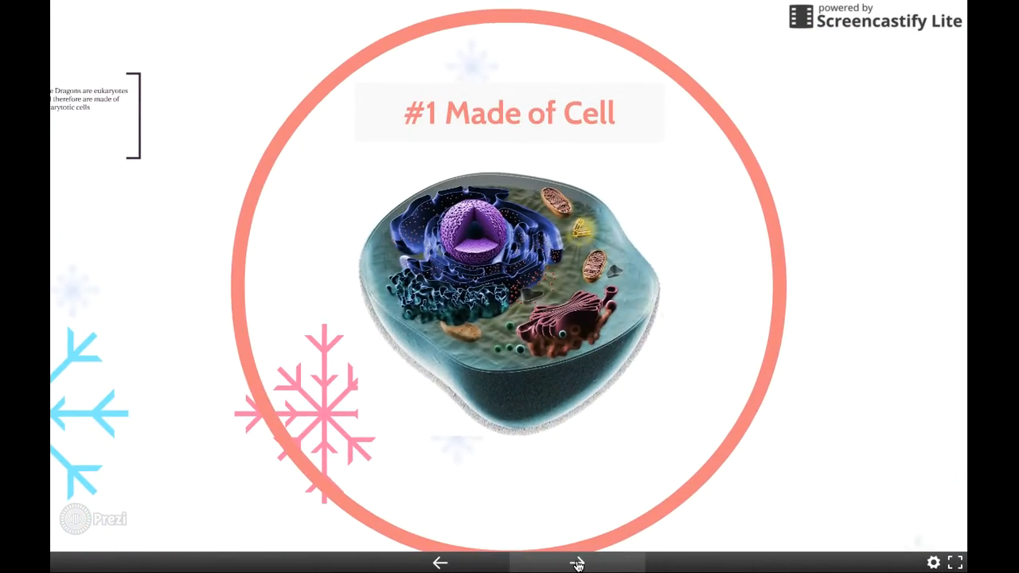
pyautogui.click(577, 563)
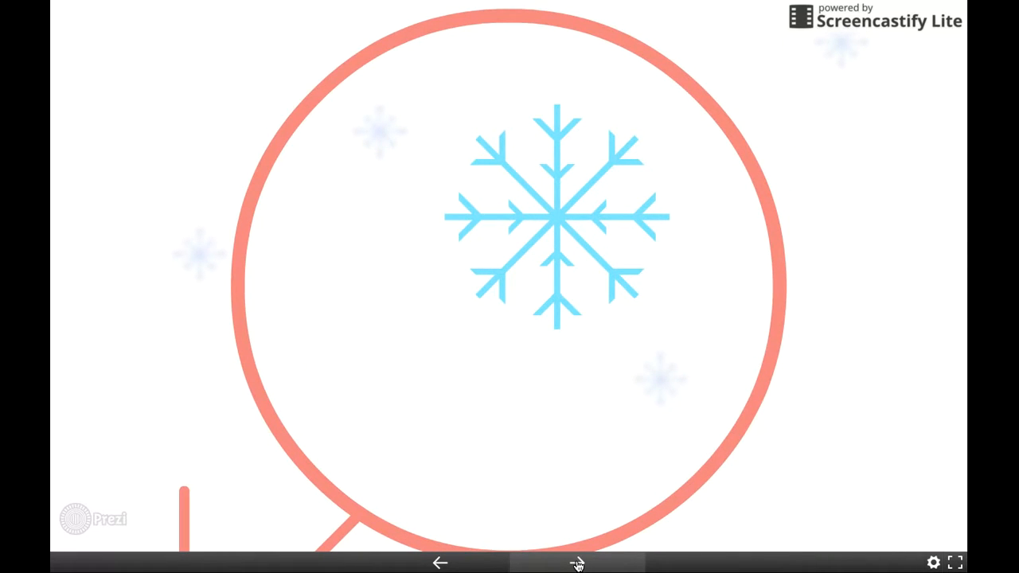
pyautogui.press('Escape')
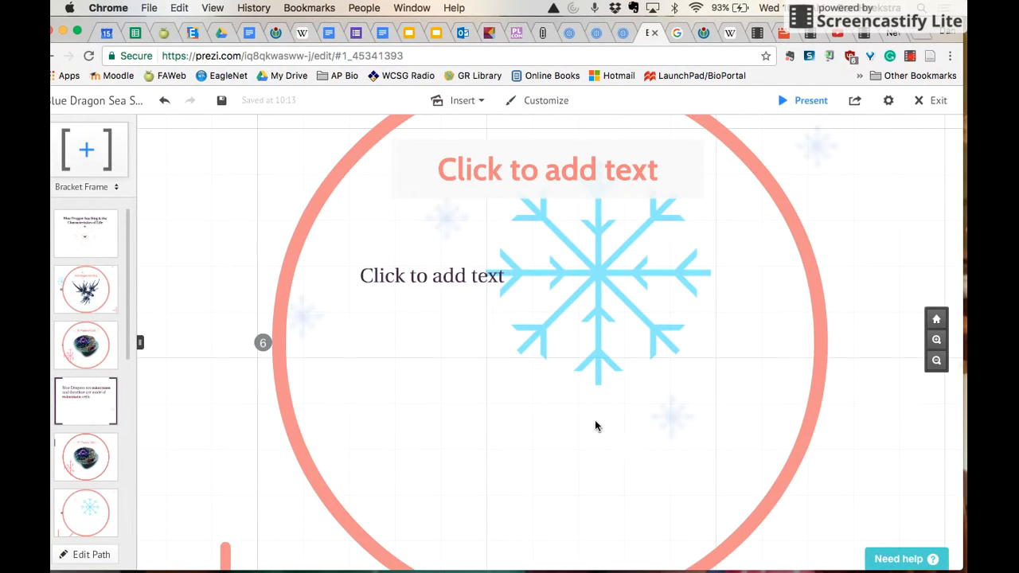
# Draw a straight line connecting the bracket frame to the "#1 Made of Cell" circle
pyautogui.click(72, 364)
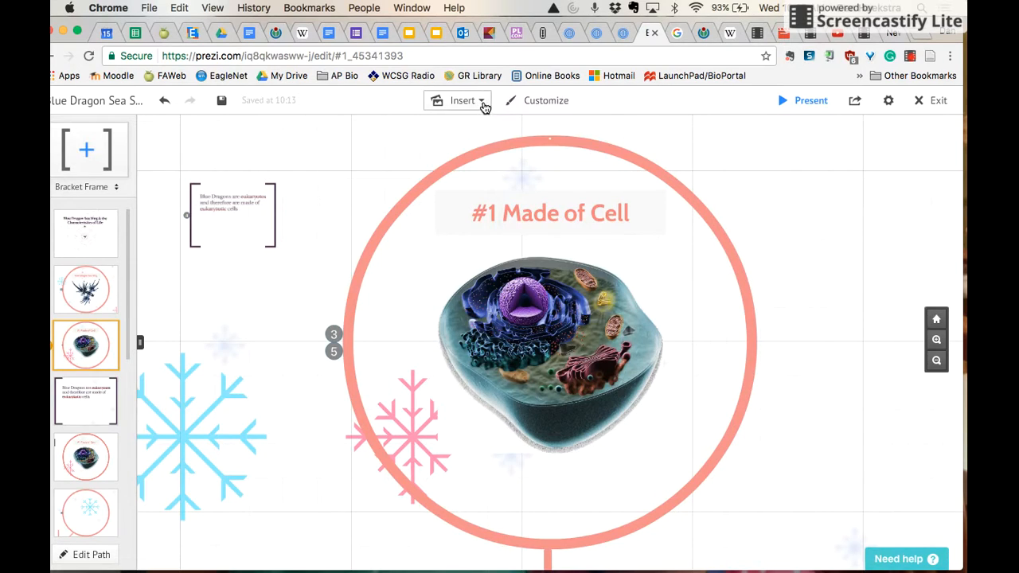
pyautogui.click(482, 102)
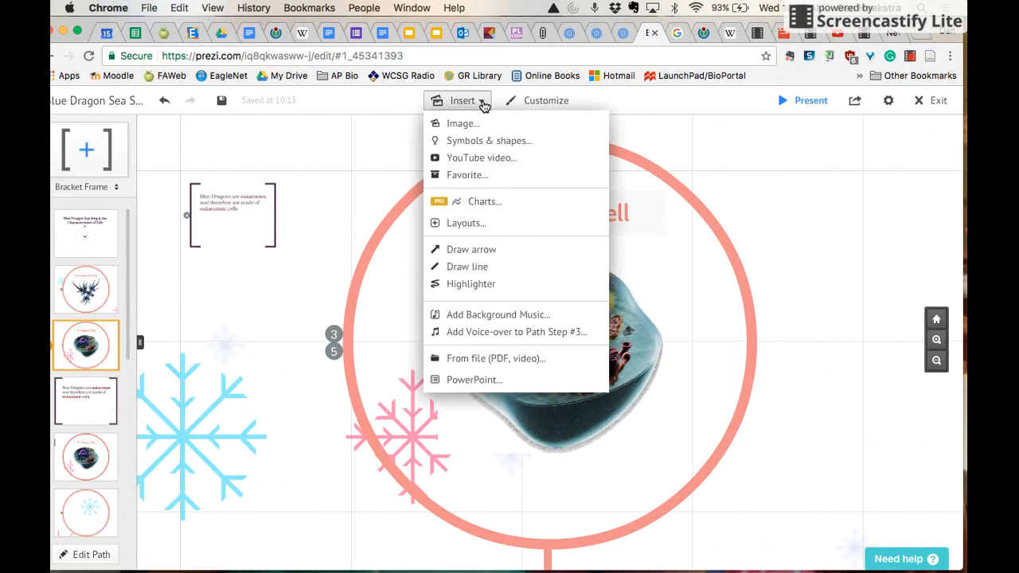
pyautogui.click(476, 267)
pyautogui.moveTo(274, 231); pyautogui.dragTo(361, 268)
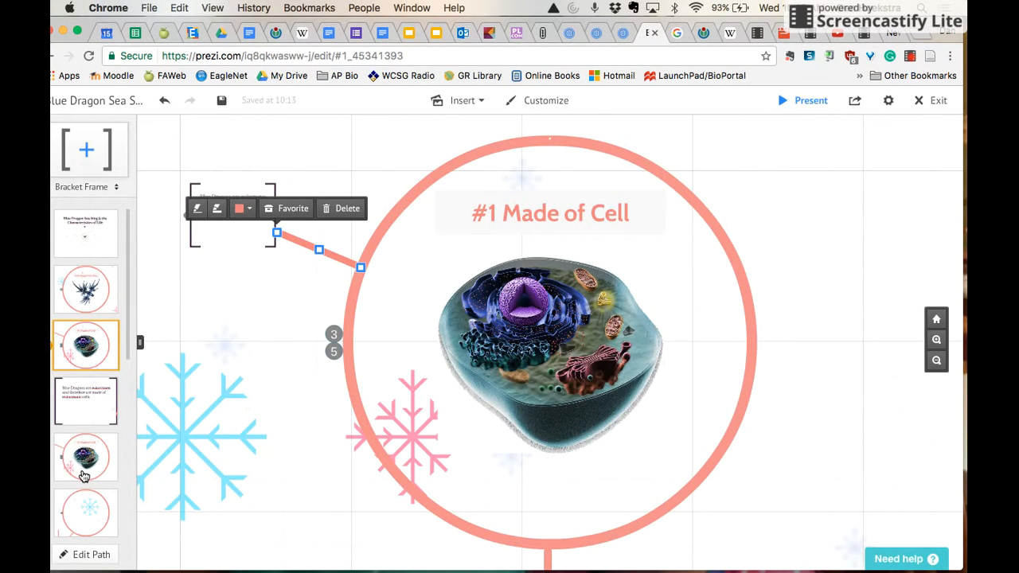
# Add a rectangle frame outside the lower edge of the circle at path point 12, and zoom to the new frame
pyautogui.scroll(-5, 84, 476)
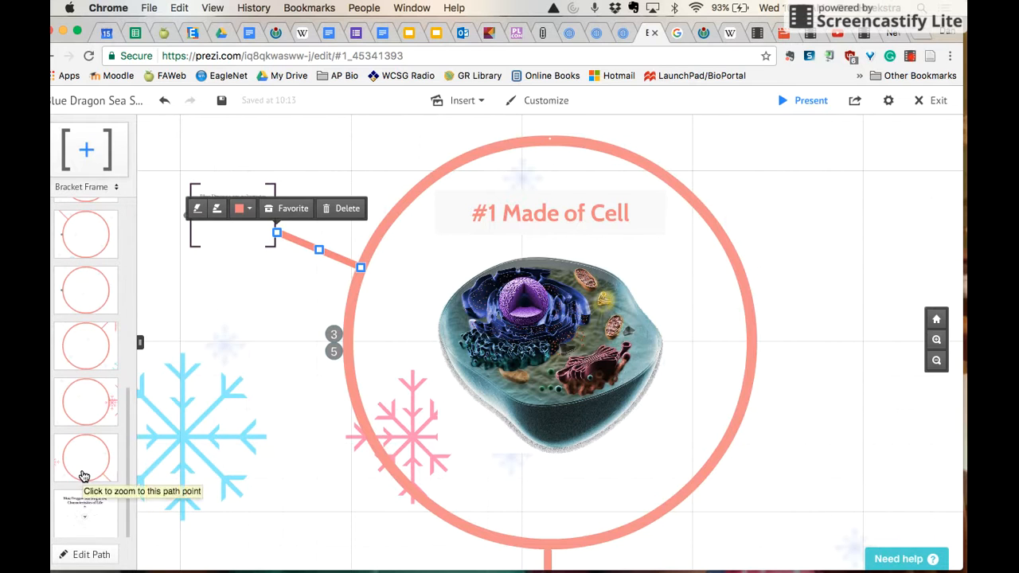
pyautogui.click(83, 476)
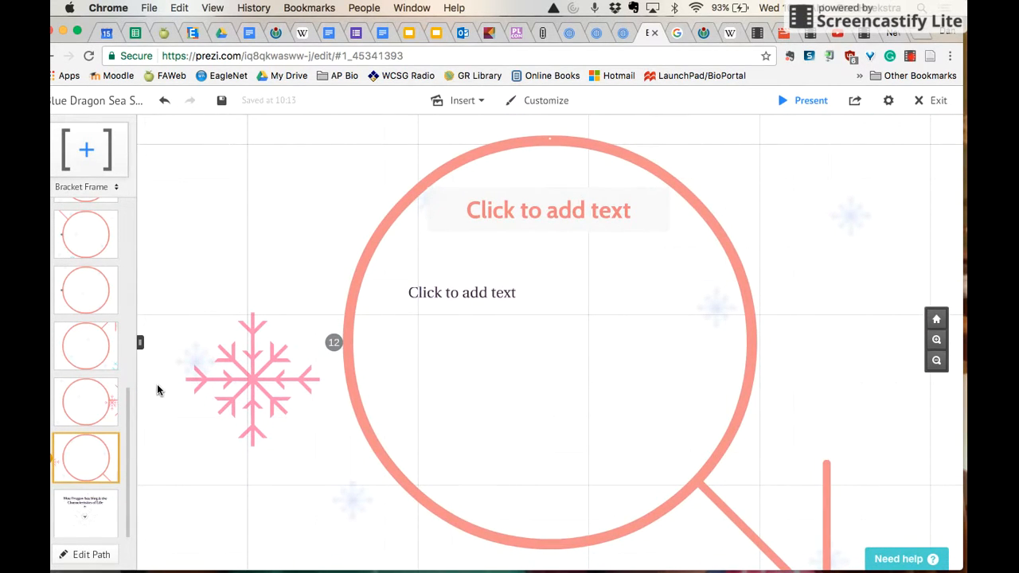
pyautogui.click(113, 188)
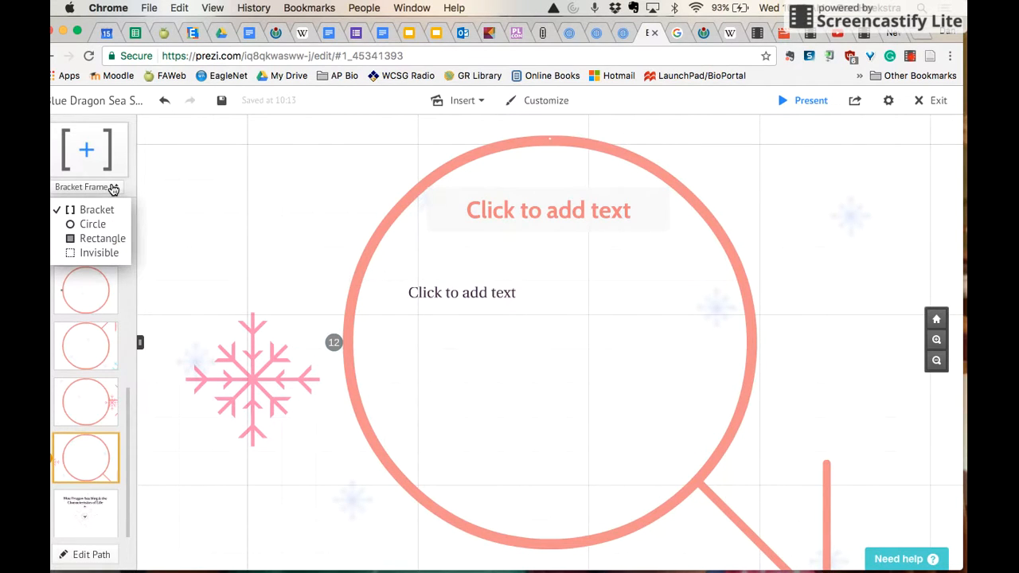
pyautogui.click(116, 240)
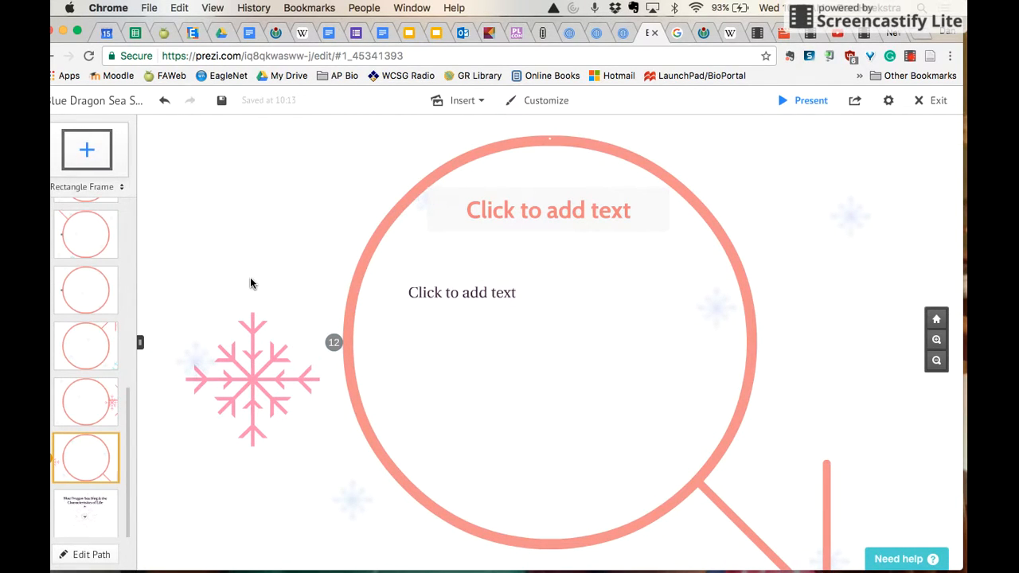
pyautogui.moveTo(91, 145); pyautogui.dragTo(247, 498)
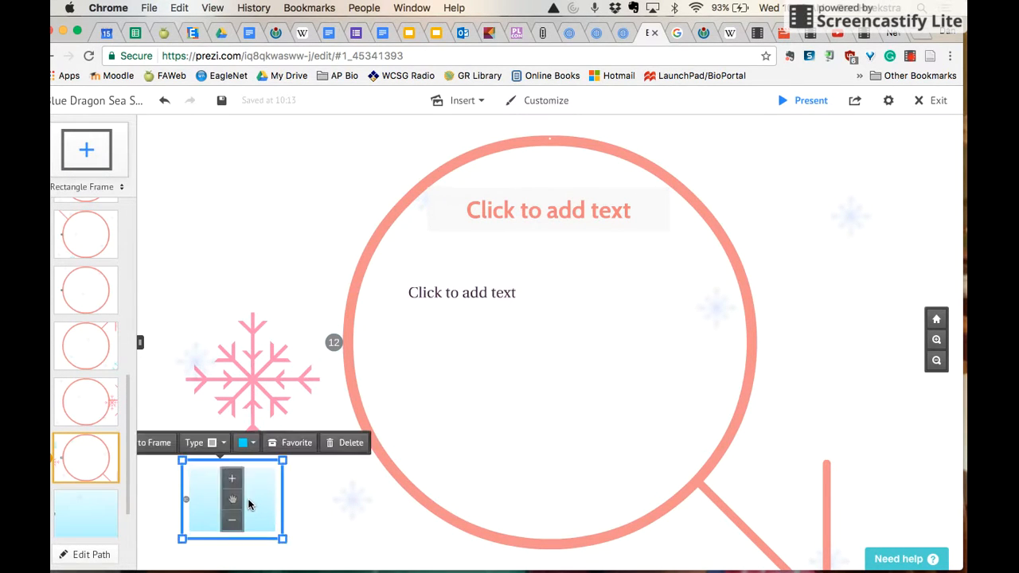
pyautogui.click(98, 521)
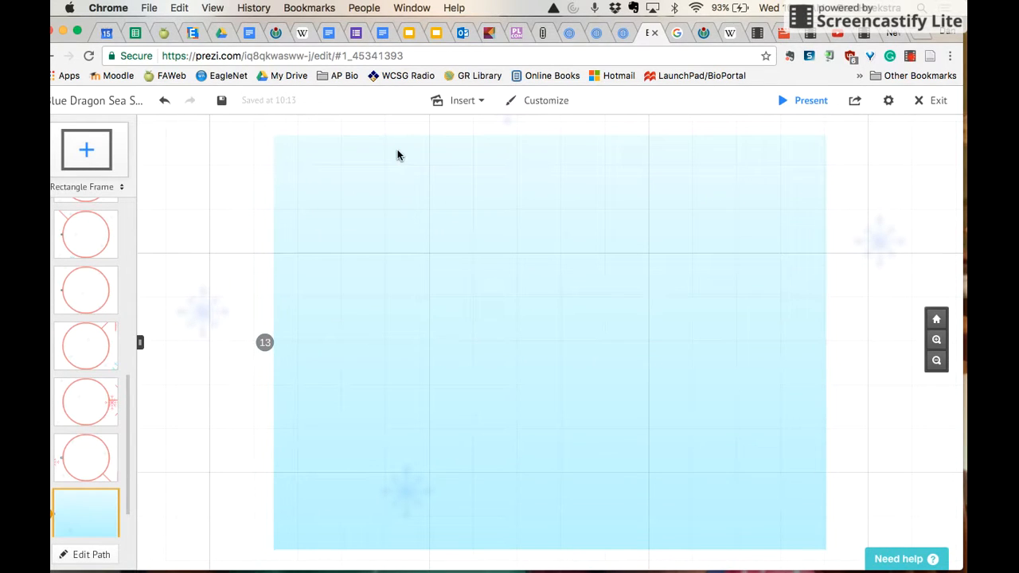
# Add the heading "References" near the upper edge of the new rectangle frame
pyautogui.click(398, 151)
pyautogui.write('References')
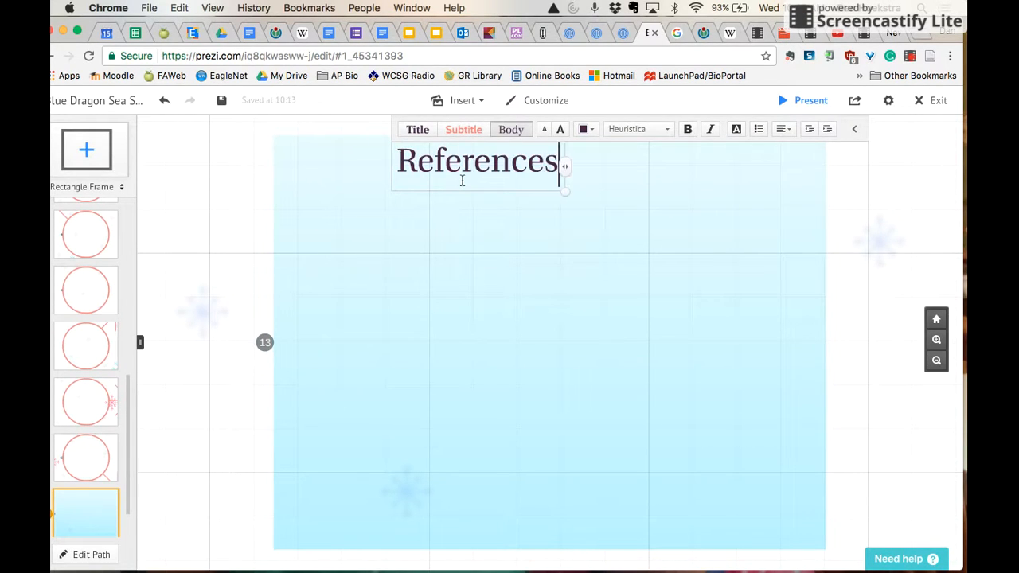
pyautogui.click(347, 234)
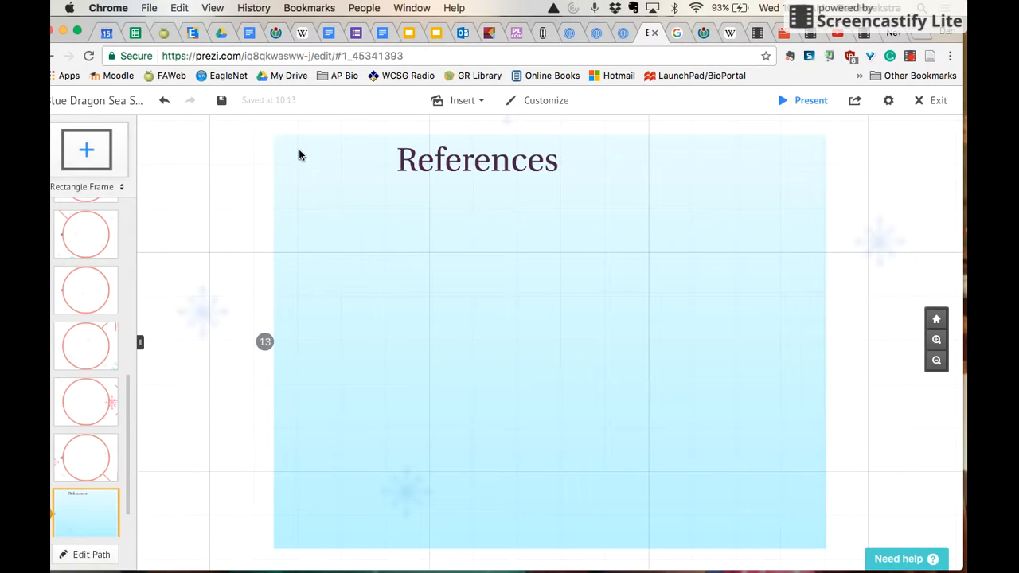
# Switch to the Google Docs notes document and copy the Wikipedia link under "Blue Dragon Sea Slug"
pyautogui.click(249, 32)
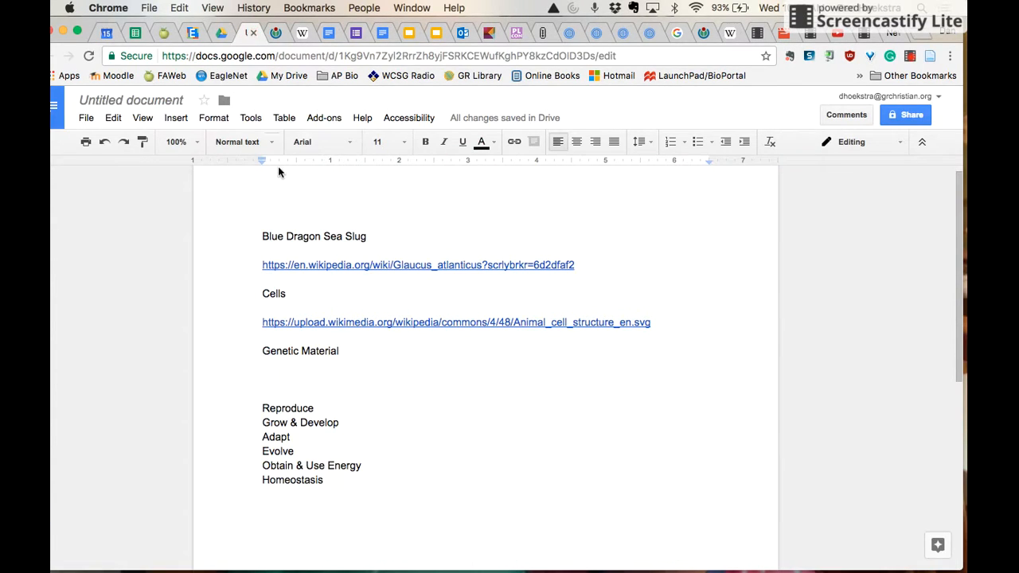
pyautogui.moveTo(591, 269); pyautogui.dragTo(240, 271)
pyautogui.press('super+c')
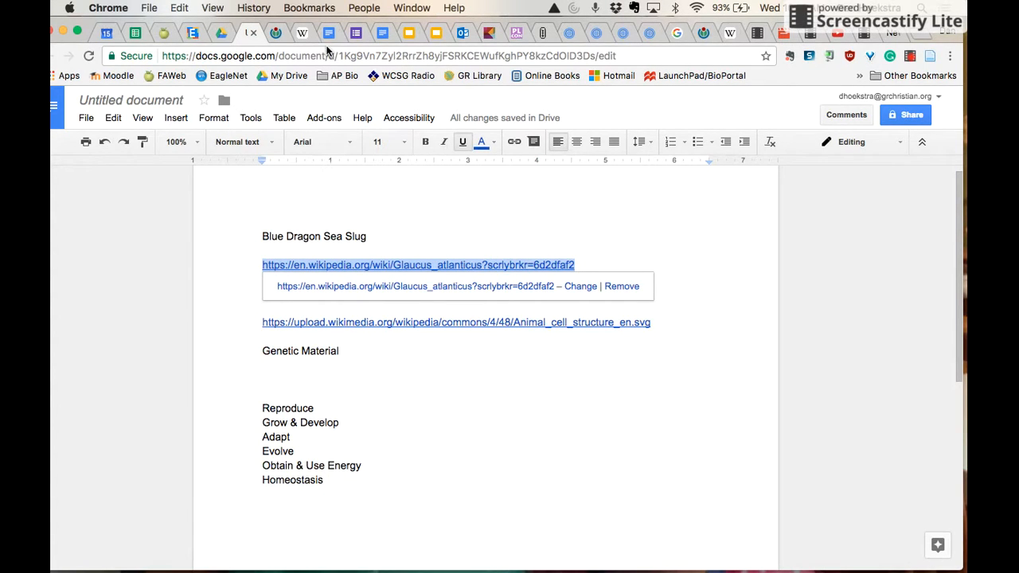
# Switch back to Prezi and add a text line below the "References" heading reading "Blue Dragon:" followed by the copied Wikipedia link
pyautogui.click(649, 32)
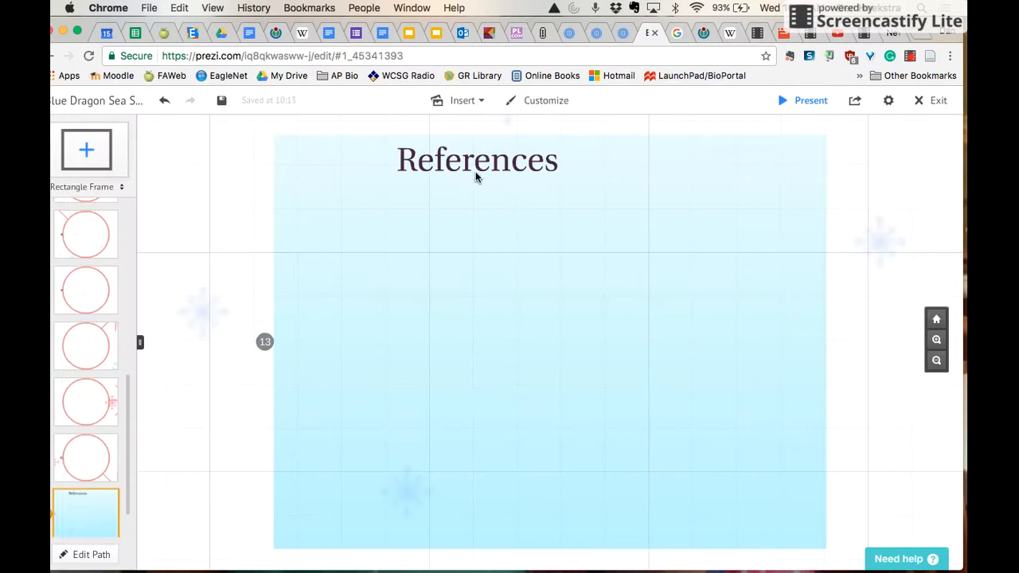
pyautogui.click(324, 230)
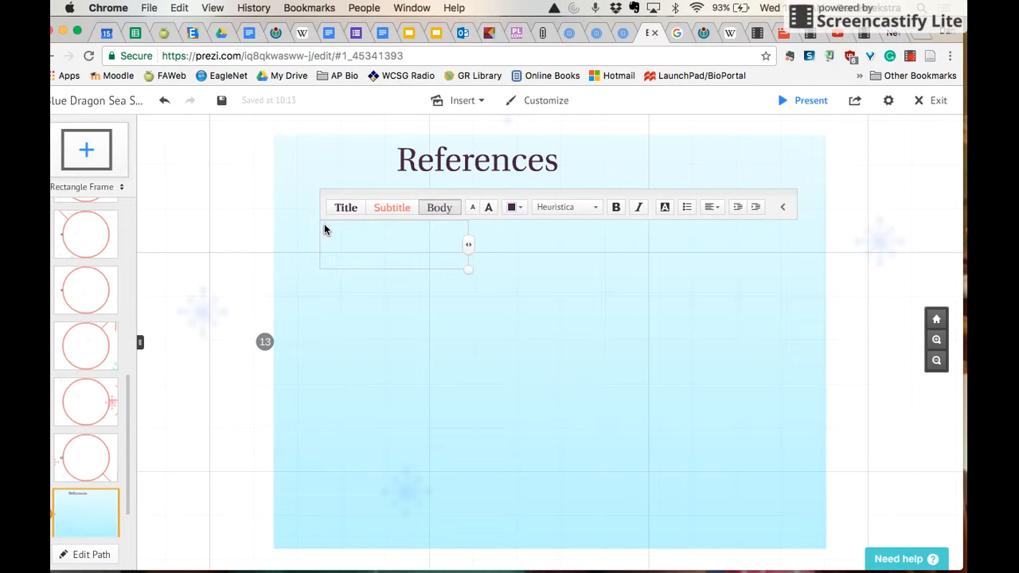
pyautogui.write('Blue Drago')
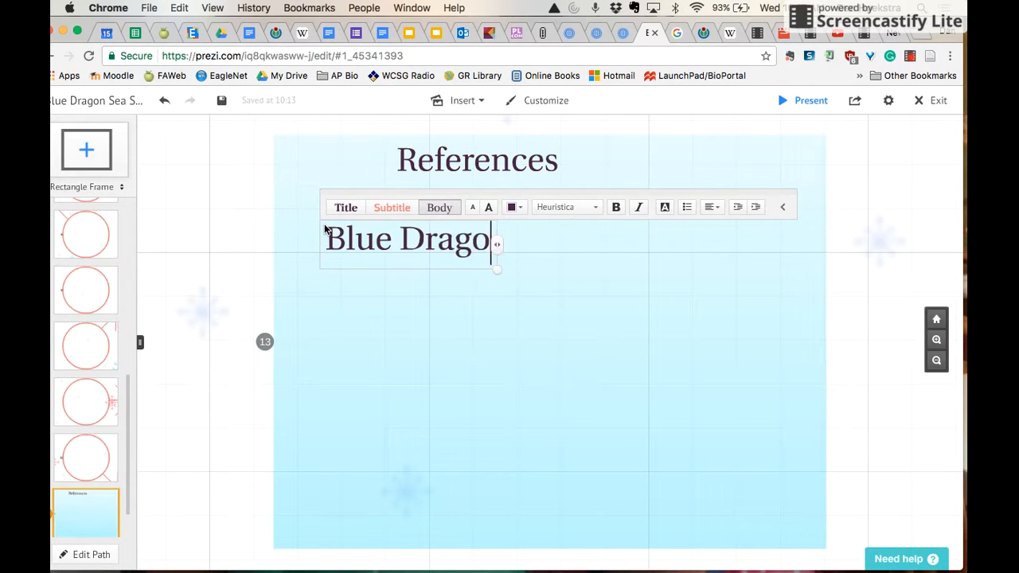
pyautogui.write('n:')
pyautogui.press('super+v')
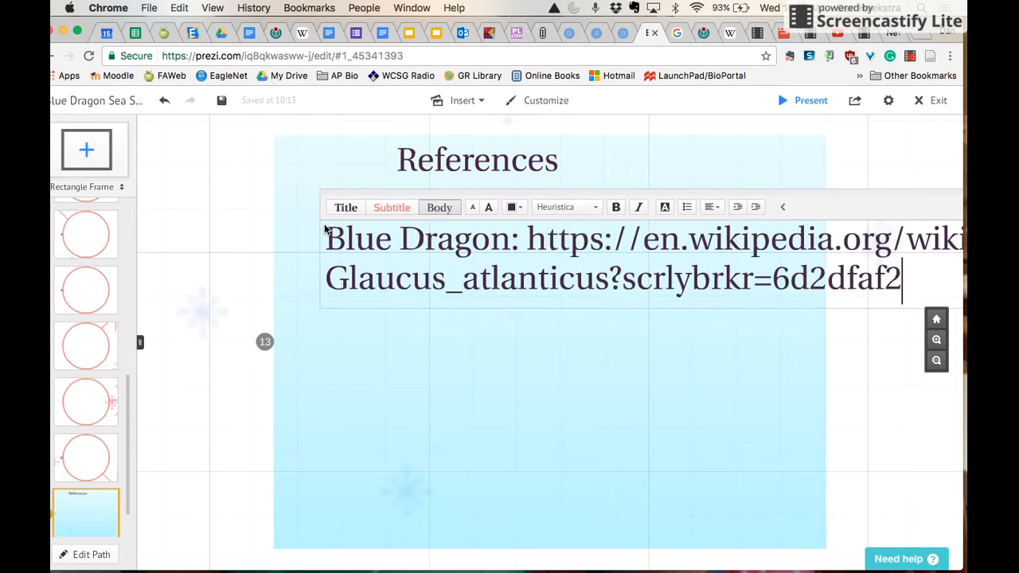
# Make the whole "Blue Dragon:" reference text slightly smaller and finish editing it
pyautogui.moveTo(903, 278); pyautogui.dragTo(302, 243)
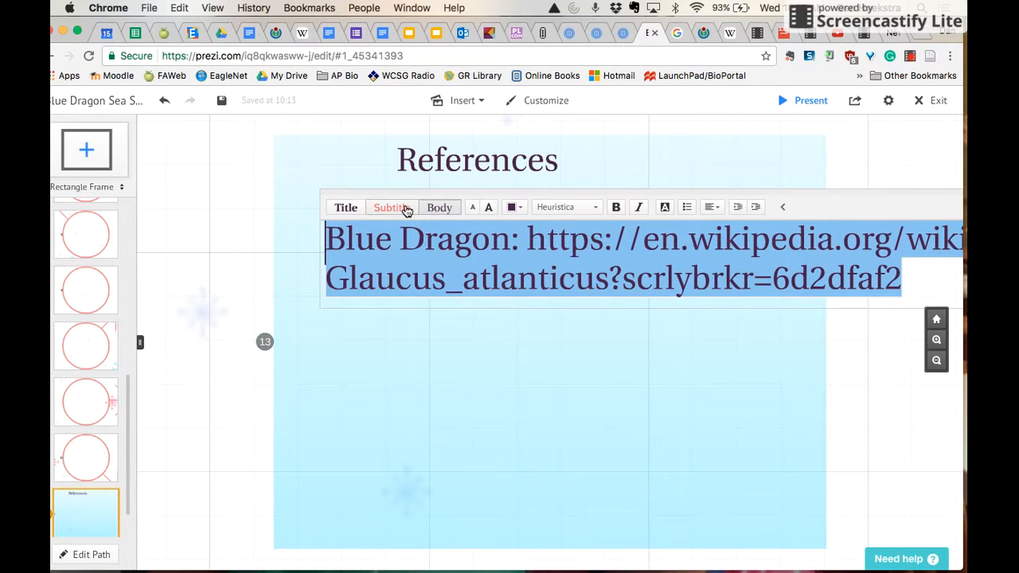
pyautogui.click(473, 211)
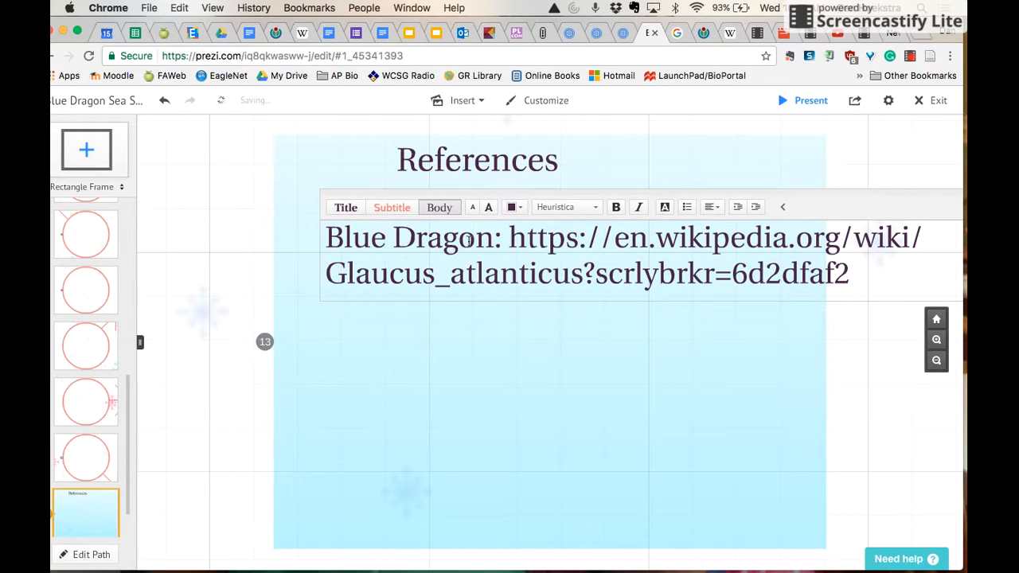
pyautogui.moveTo(508, 249); pyautogui.dragTo(468, 255)
pyautogui.click(704, 275)
pyautogui.click(406, 298)
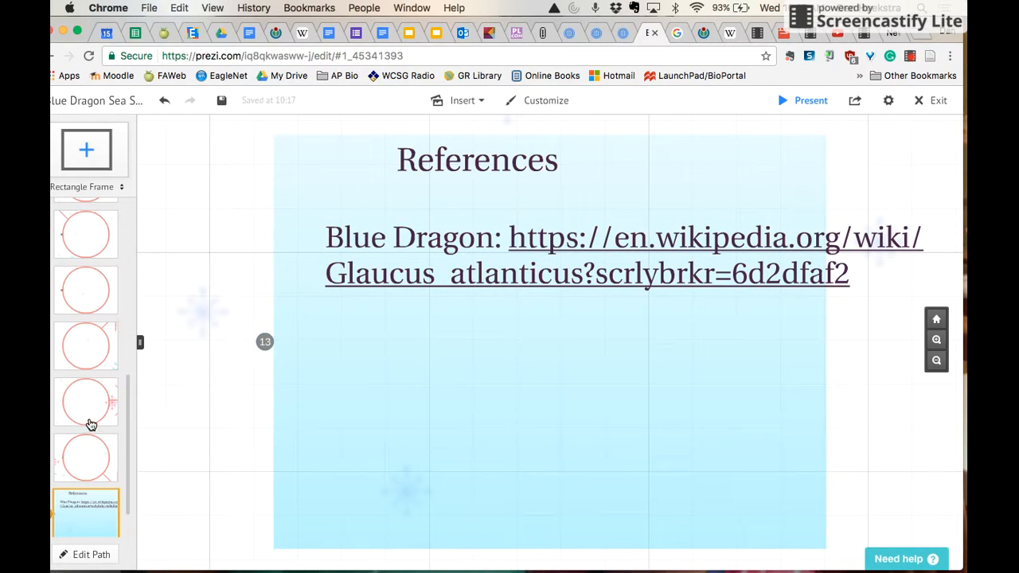
# Present the path from the circle at path point 12 to the References frame, and exit the presentation
pyautogui.click(87, 469)
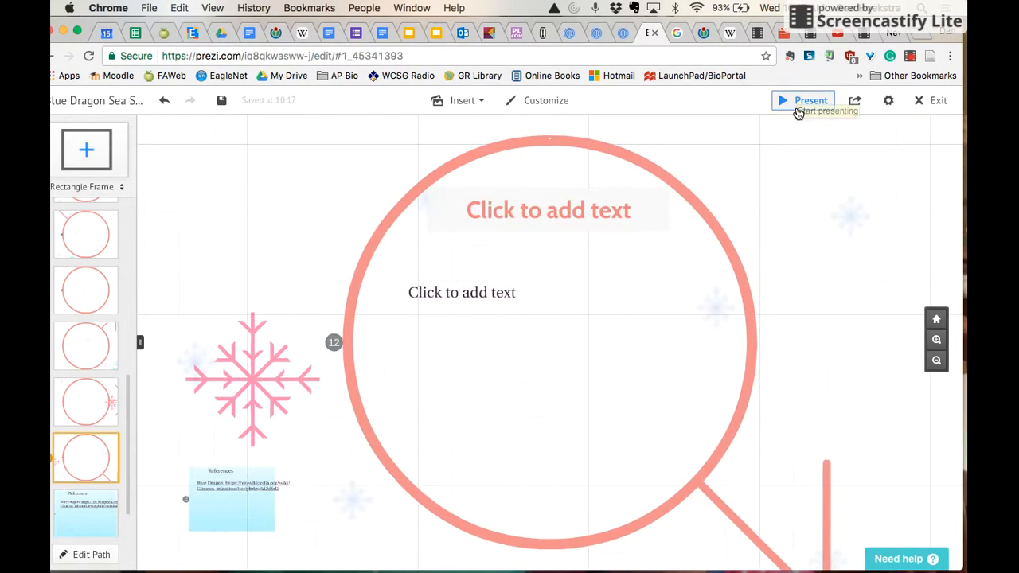
pyautogui.click(798, 112)
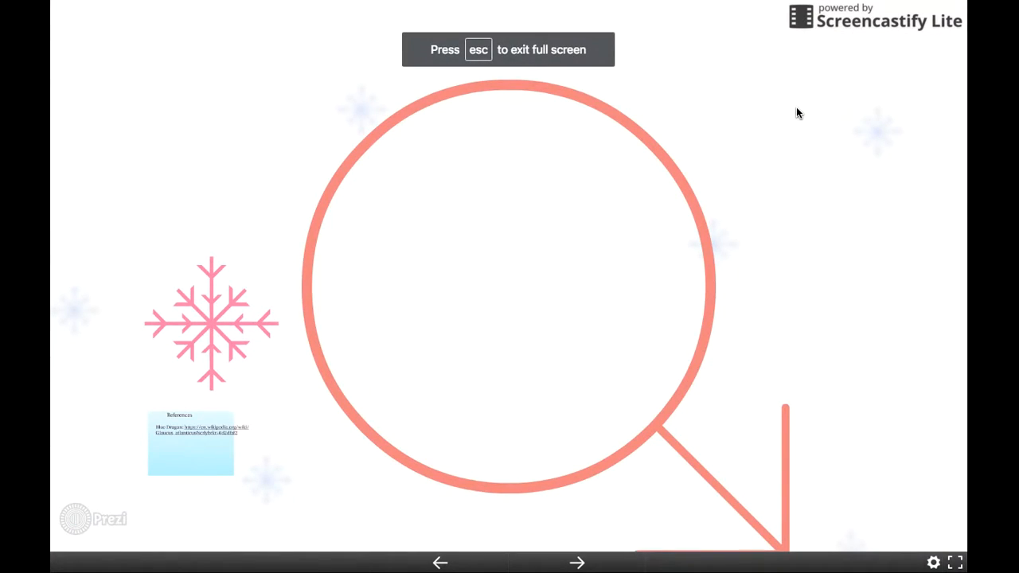
pyautogui.click(577, 563)
pyautogui.click(577, 562)
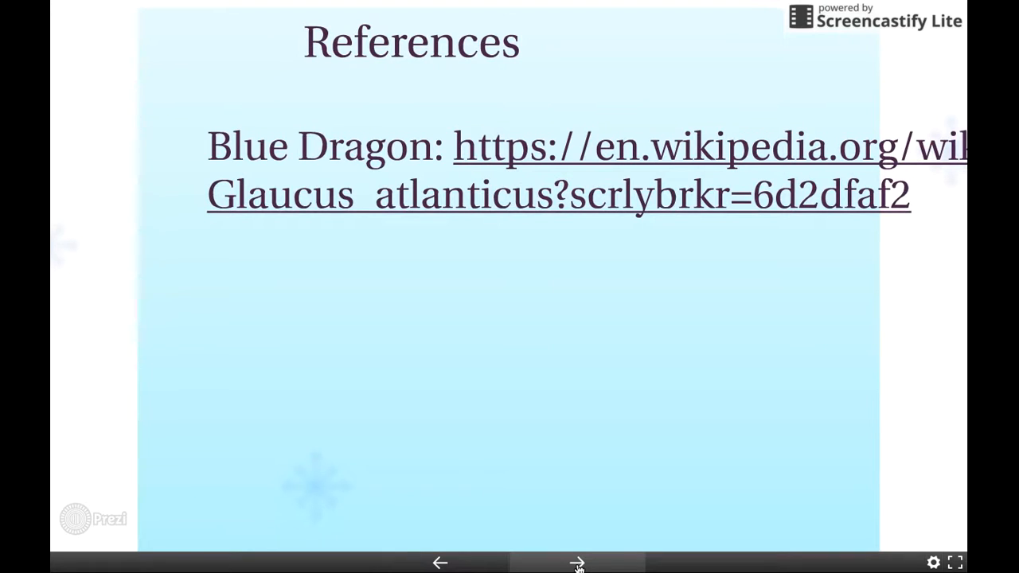
pyautogui.press('Escape')
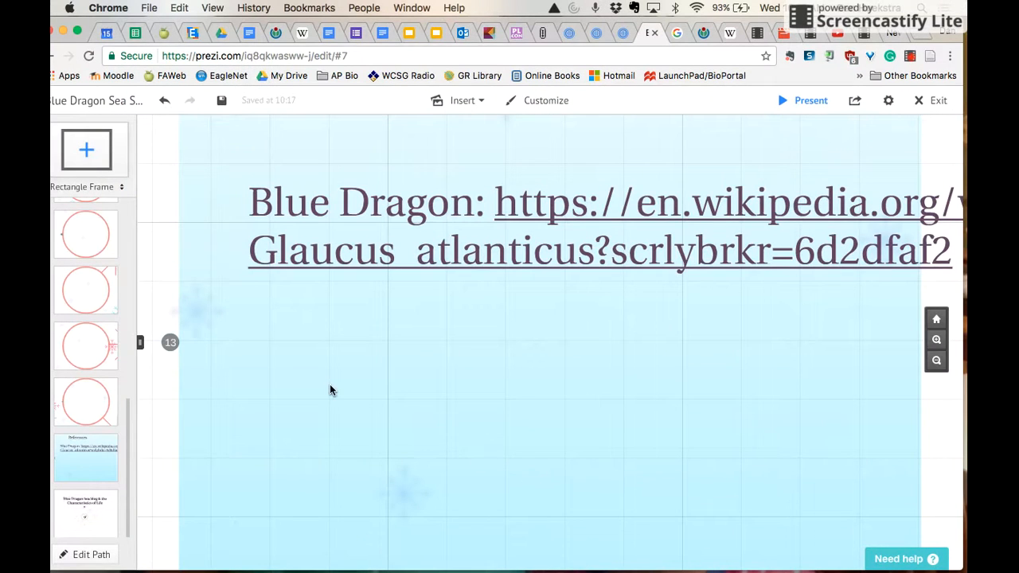
# Go to the title overview at the start of the path and open the presentation's sharing options
pyautogui.scroll(5, 68, 246)
pyautogui.click(74, 235)
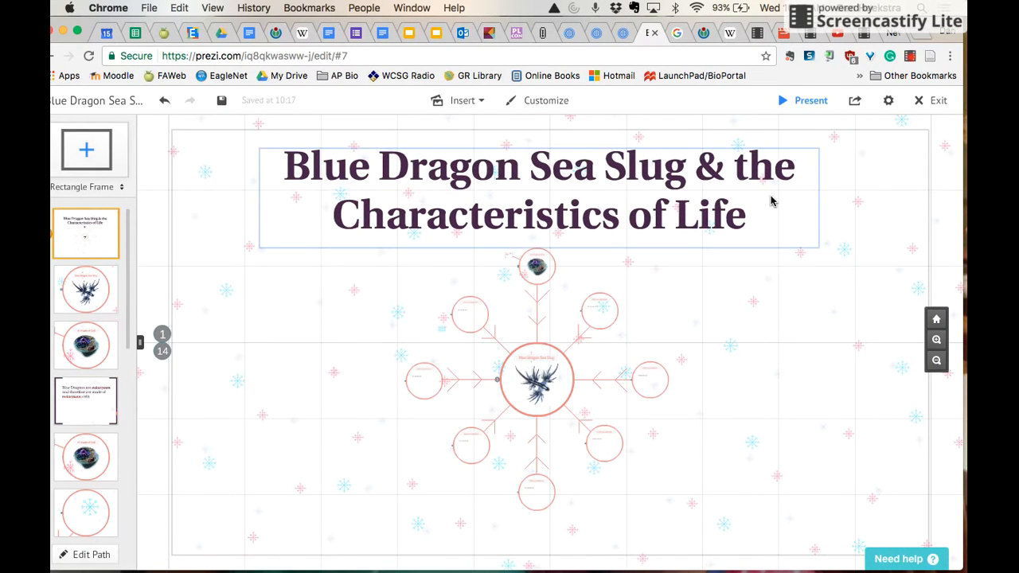
pyautogui.click(856, 101)
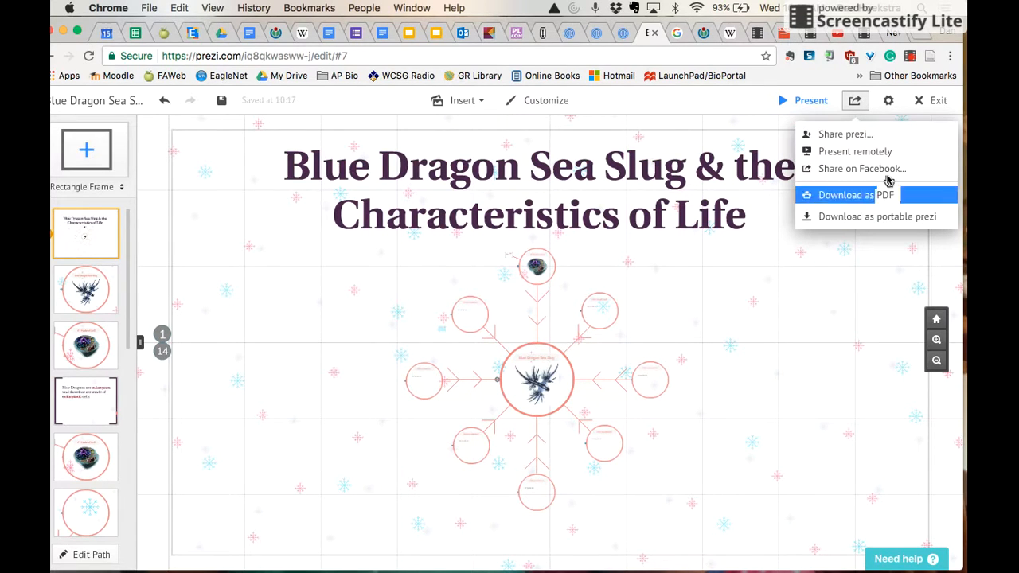